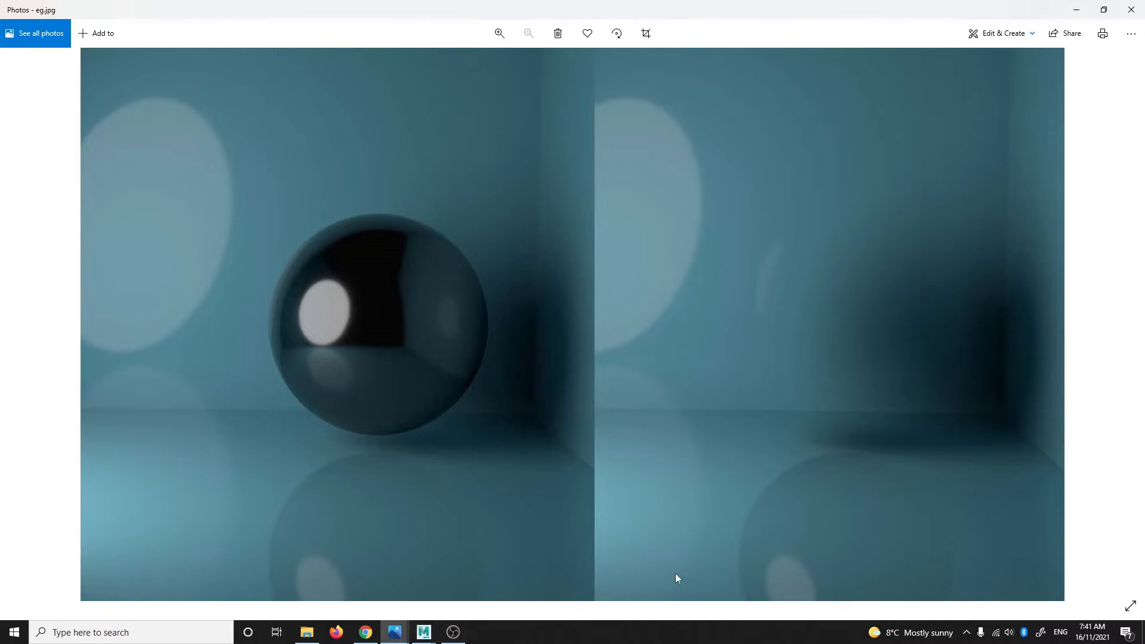
- Switch to Chrome and watch the PrimaryVis Elsa Render video full screen, pausing at the separated character and background layers, and leave full screen
left_click(367, 633)
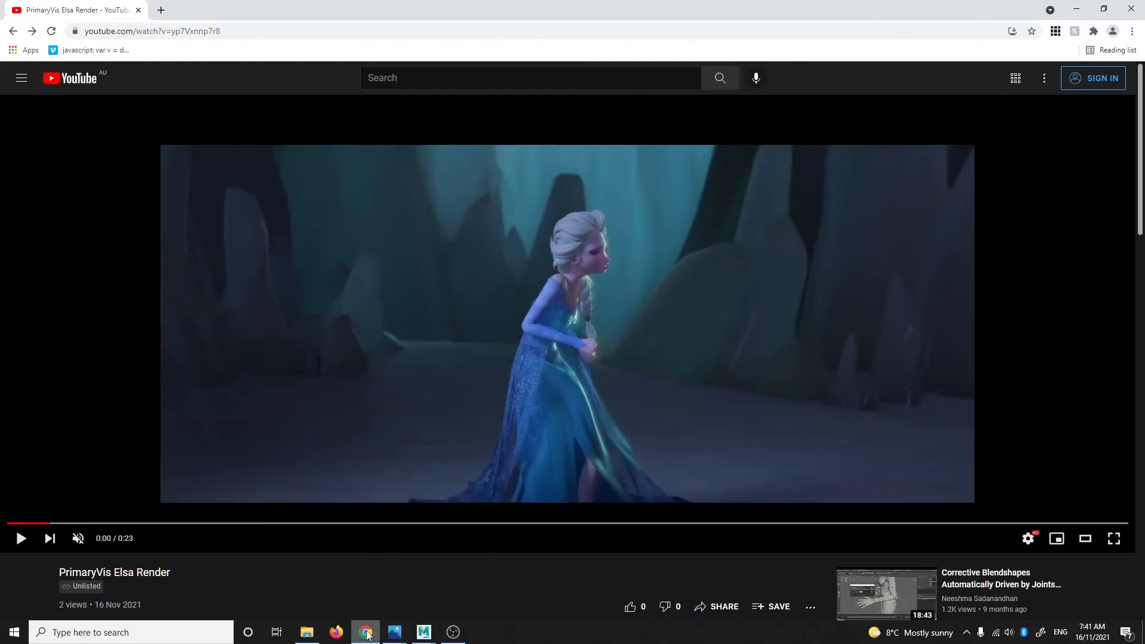
key("F11")
double_click(597, 388)
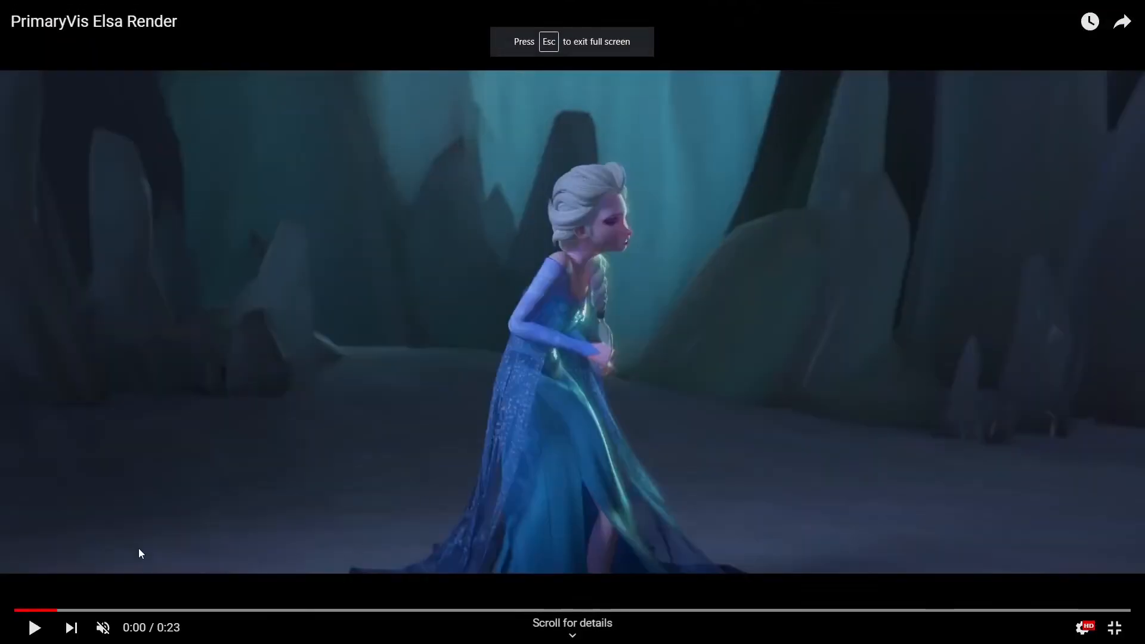
left_click(725, 420)
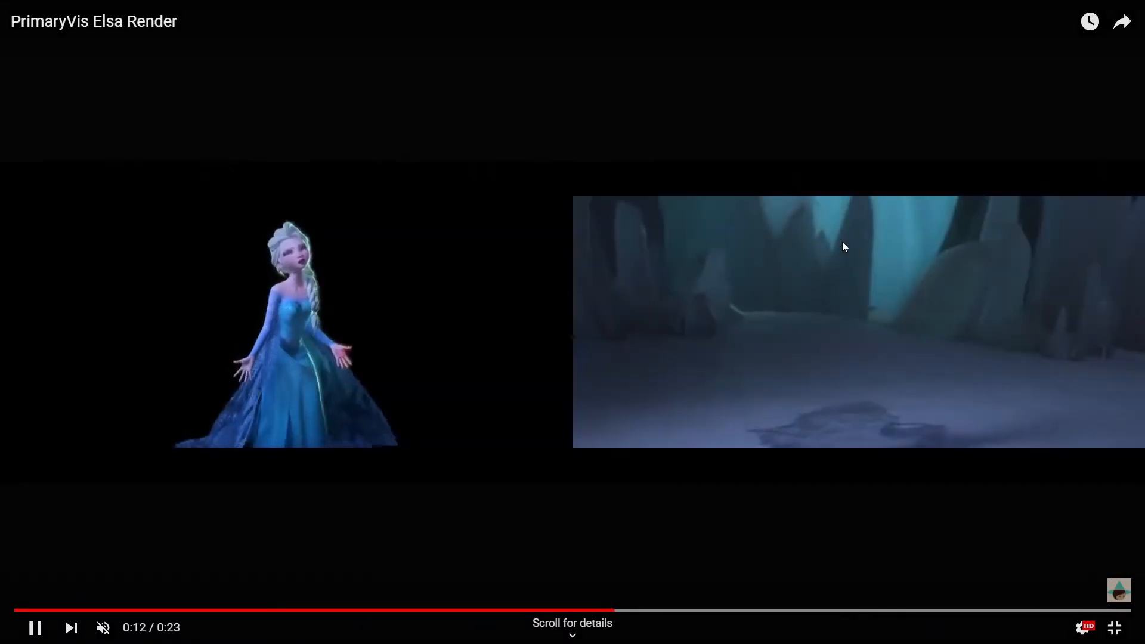
left_click(835, 351)
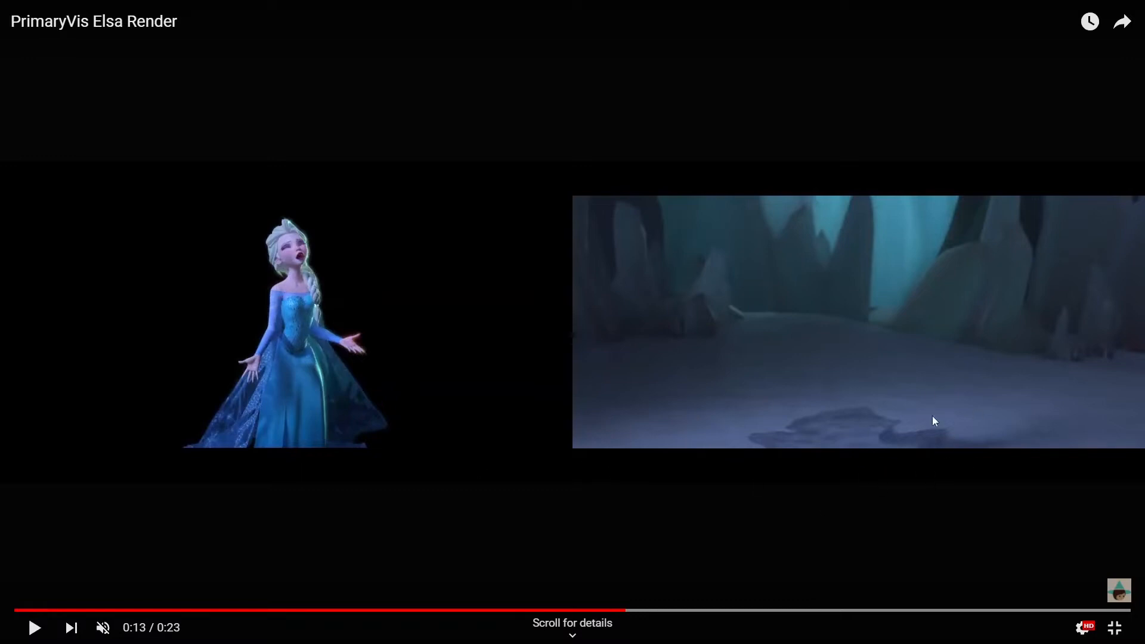
left_click(853, 430)
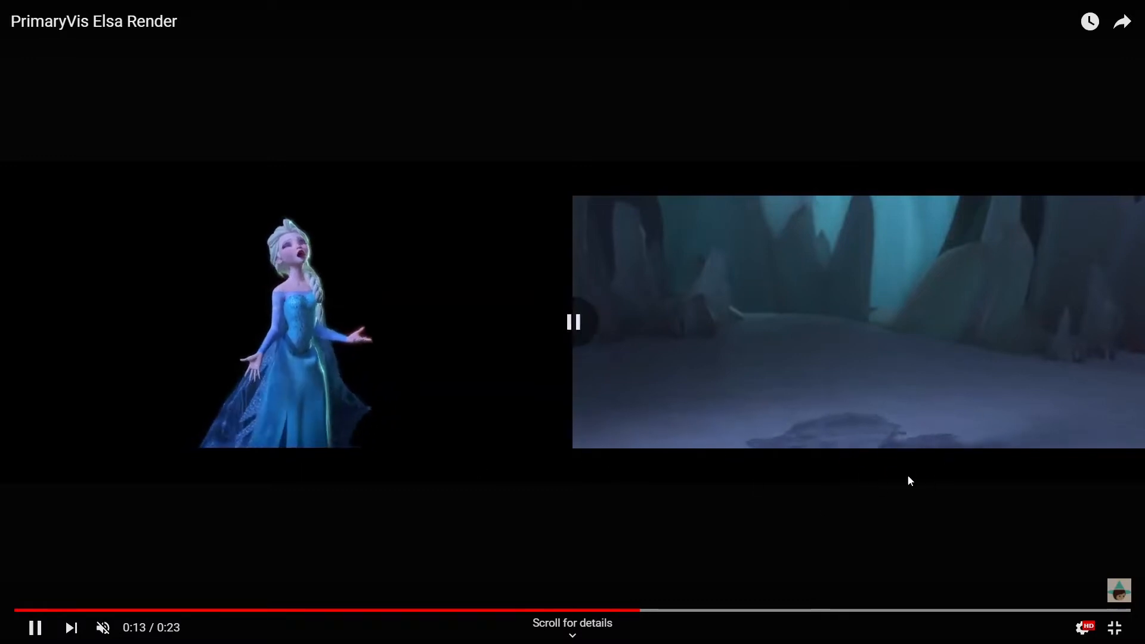
left_click(845, 462)
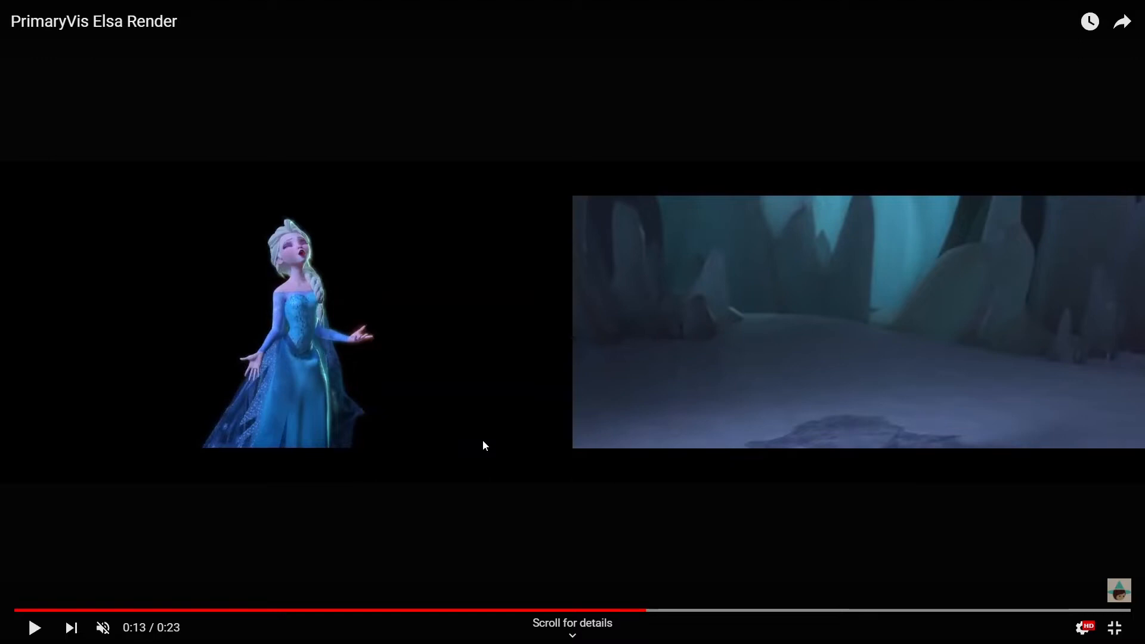
double_click(598, 464)
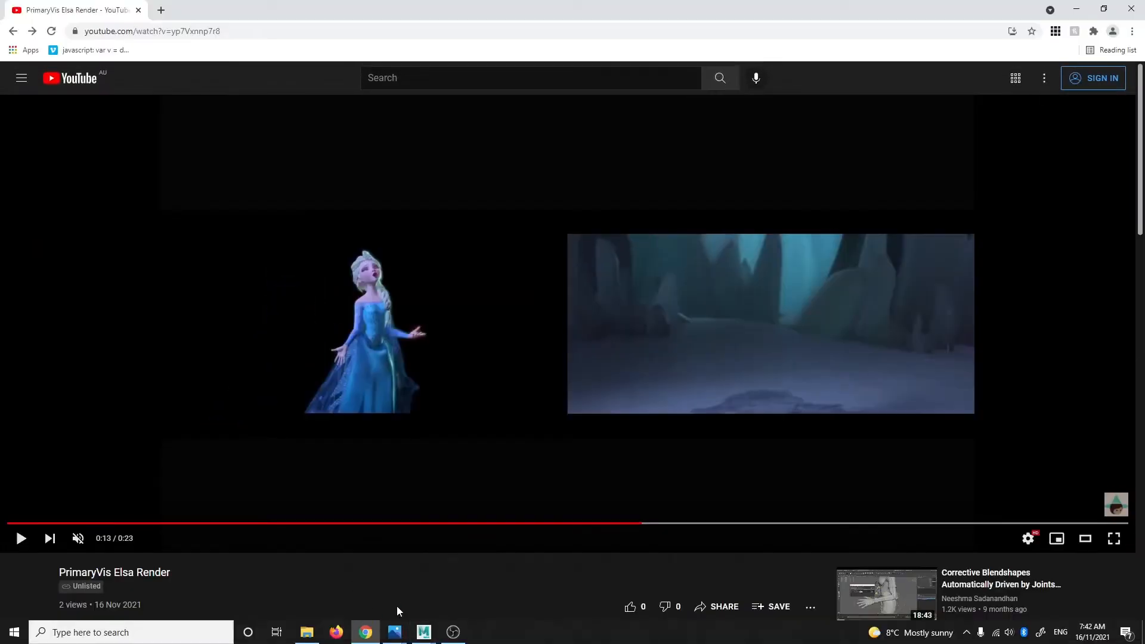
- Switch to the SingleObj_003 scene in Maya and select the sphere and the background mesh in turn to examine them
mouse_move(427, 635)
left_click(430, 593)
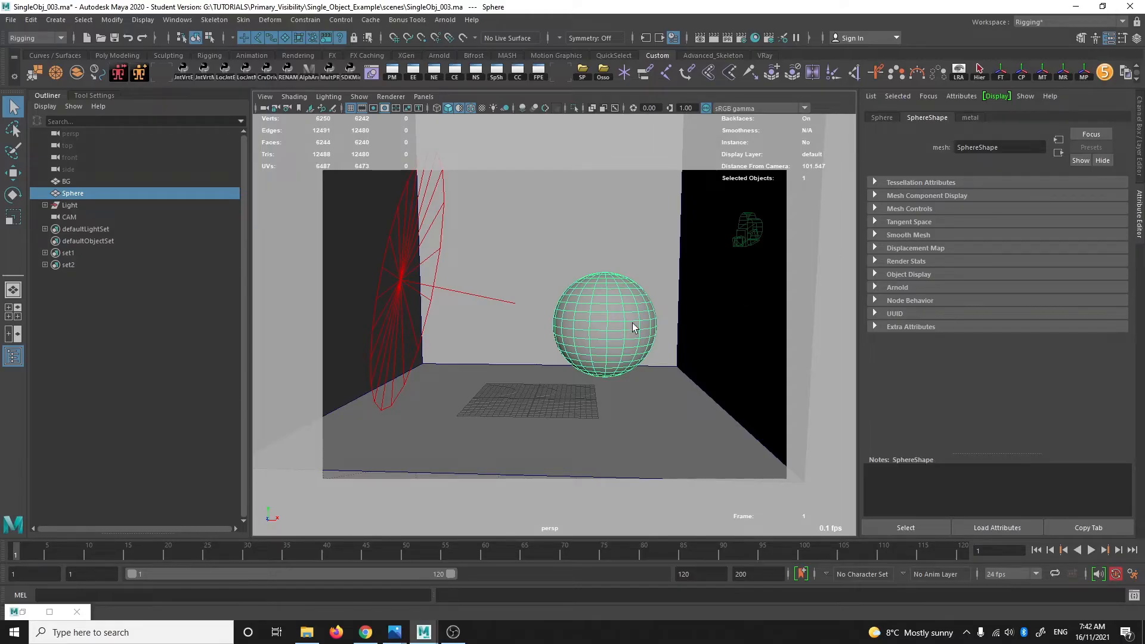
left_click(657, 235)
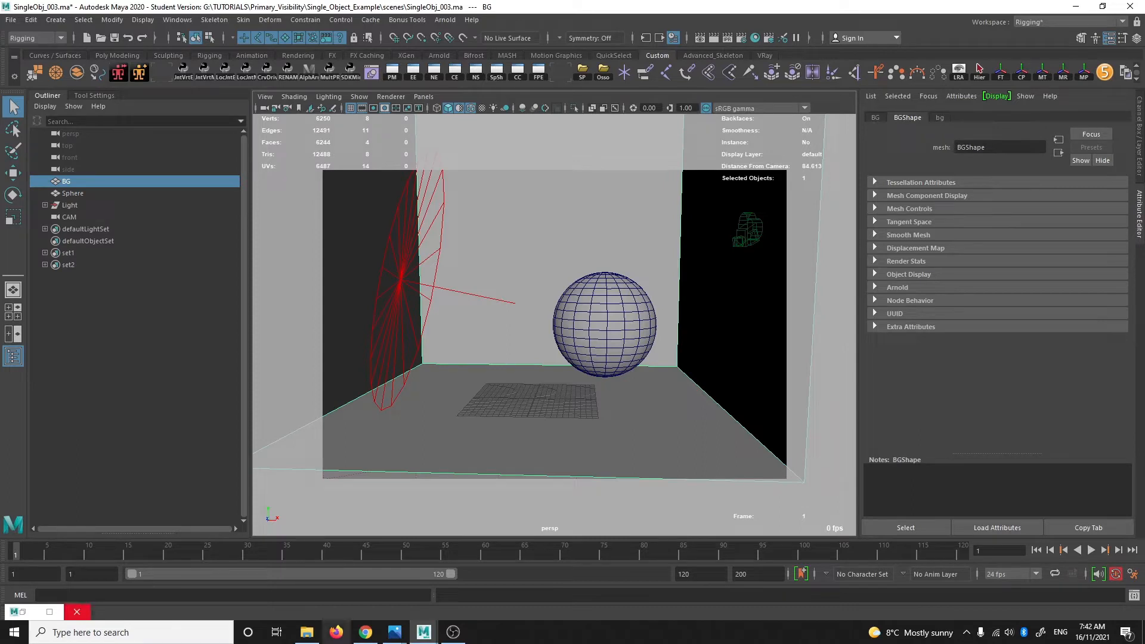
- Switch to the full_render.png image in Photos and compare it back and forth with bg_render.png
mouse_move(394, 632)
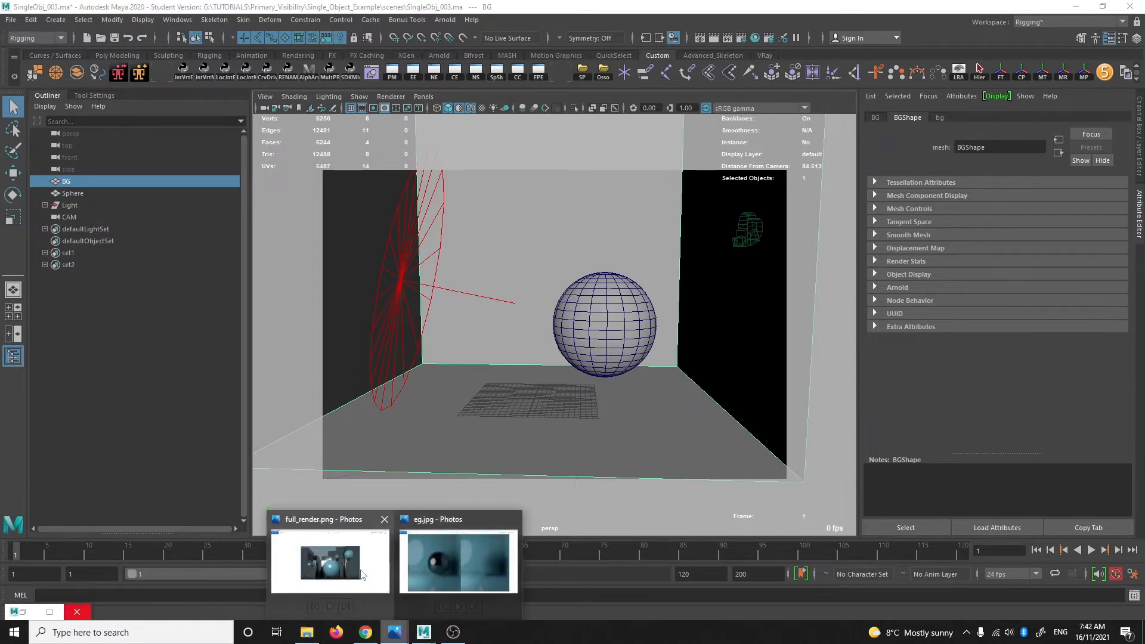
left_click(435, 577)
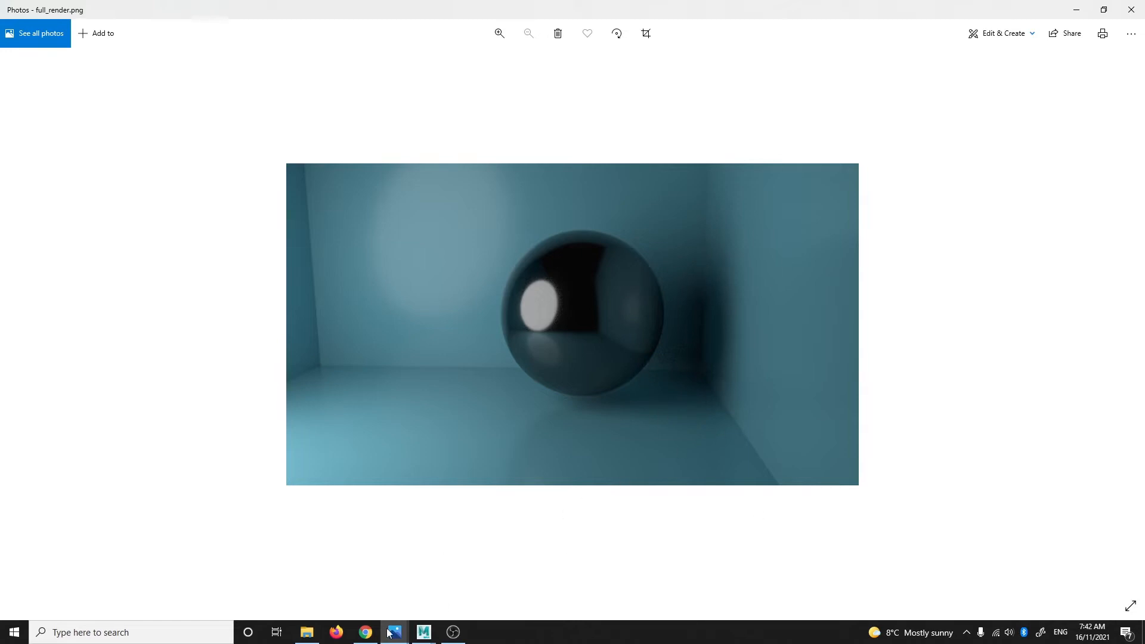
mouse_move(395, 632)
key("Left")
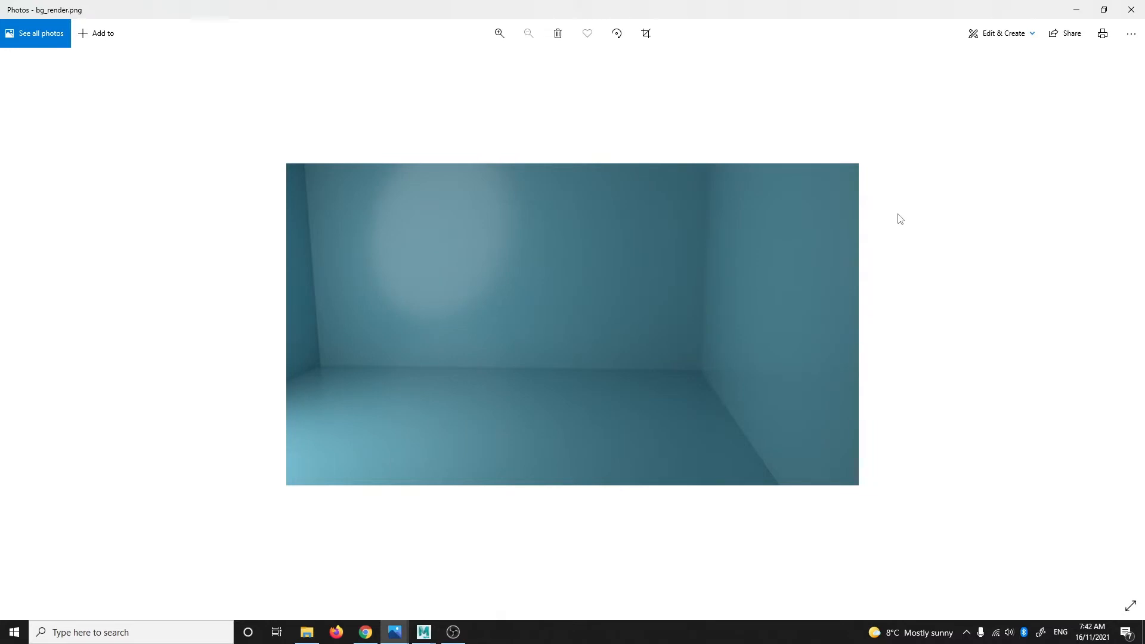
key("Right")
key("Left")
key("Right")
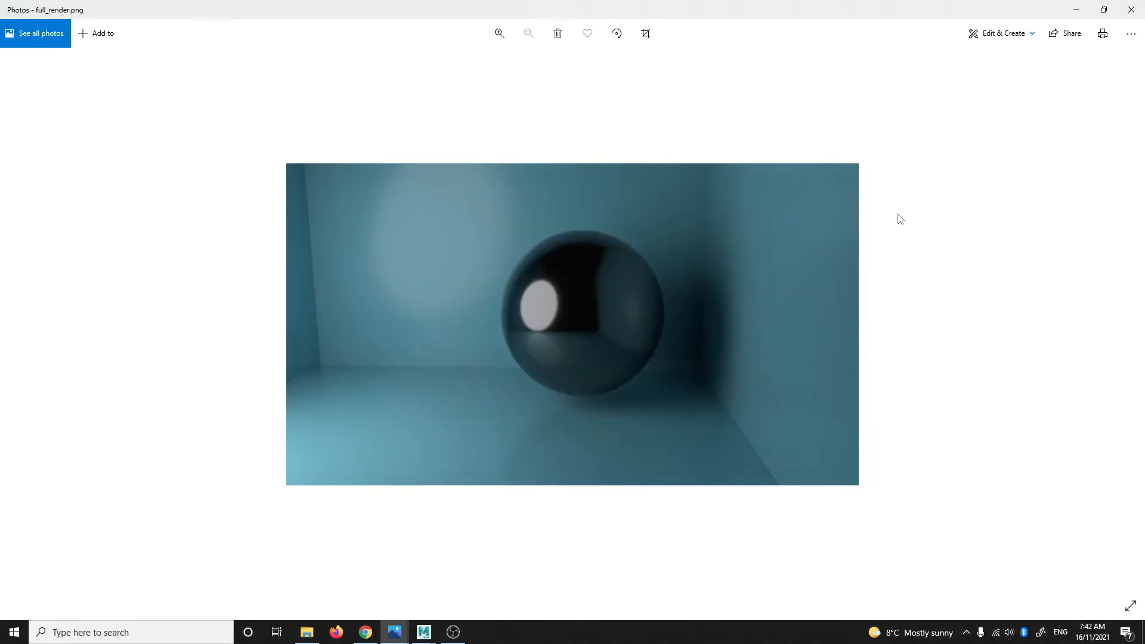
- Compare full_render.png with sphere_render.png, and close the image viewer
key("Right")
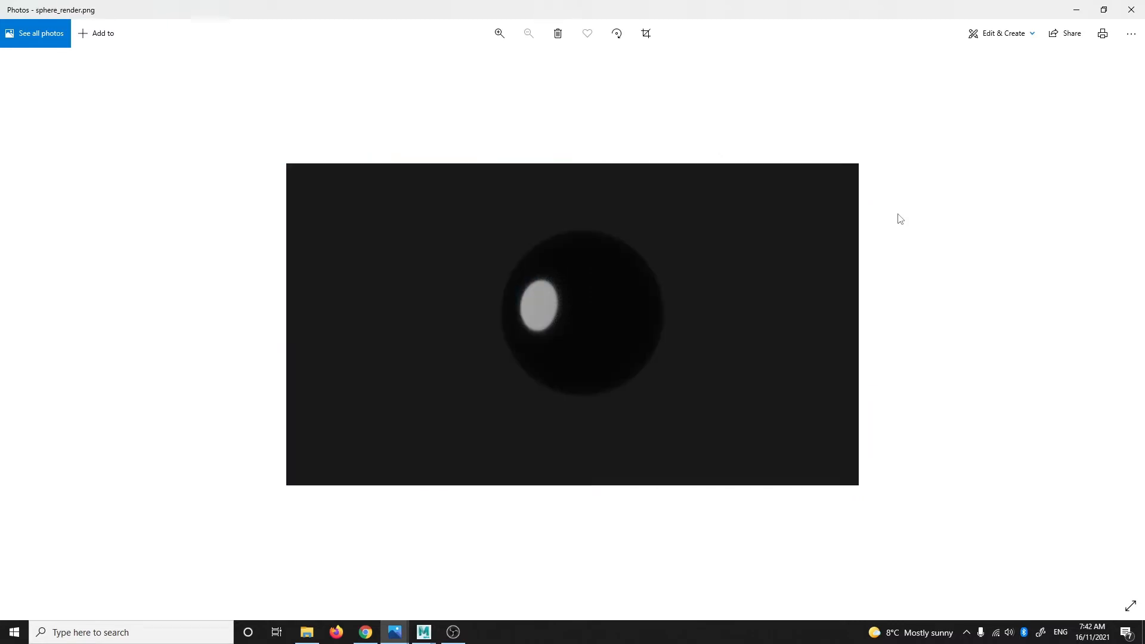
key("Left")
key("Right")
key("Left")
key("Right")
left_click(1131, 9)
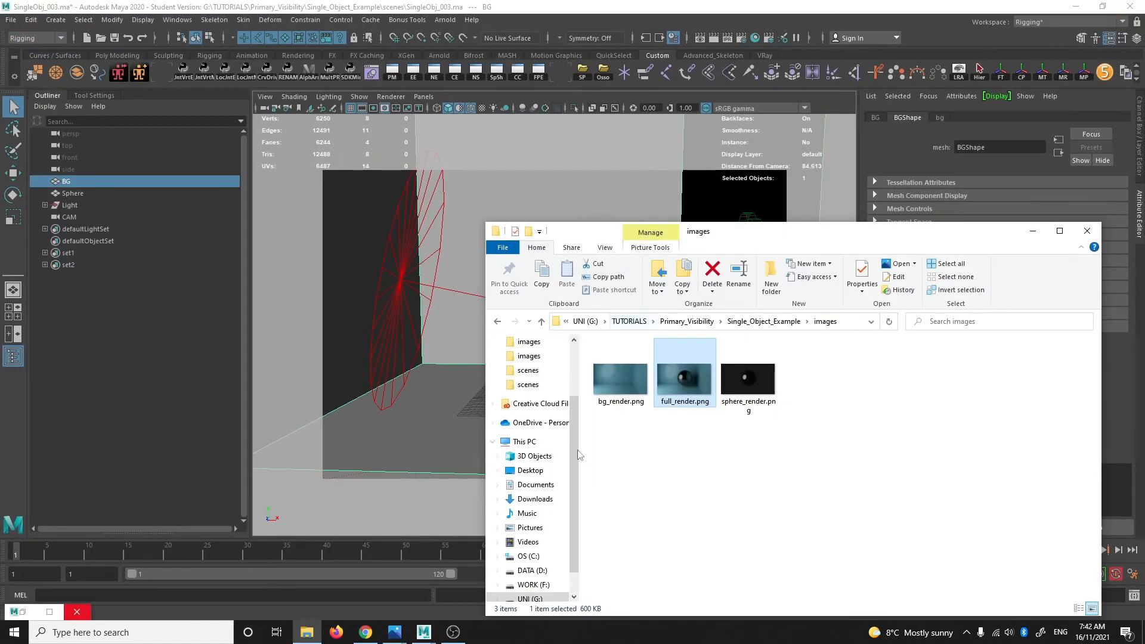
- Return to Maya, select the sphere, run an IPR render of the scene, and stop and minimize the render
left_click(897, 4)
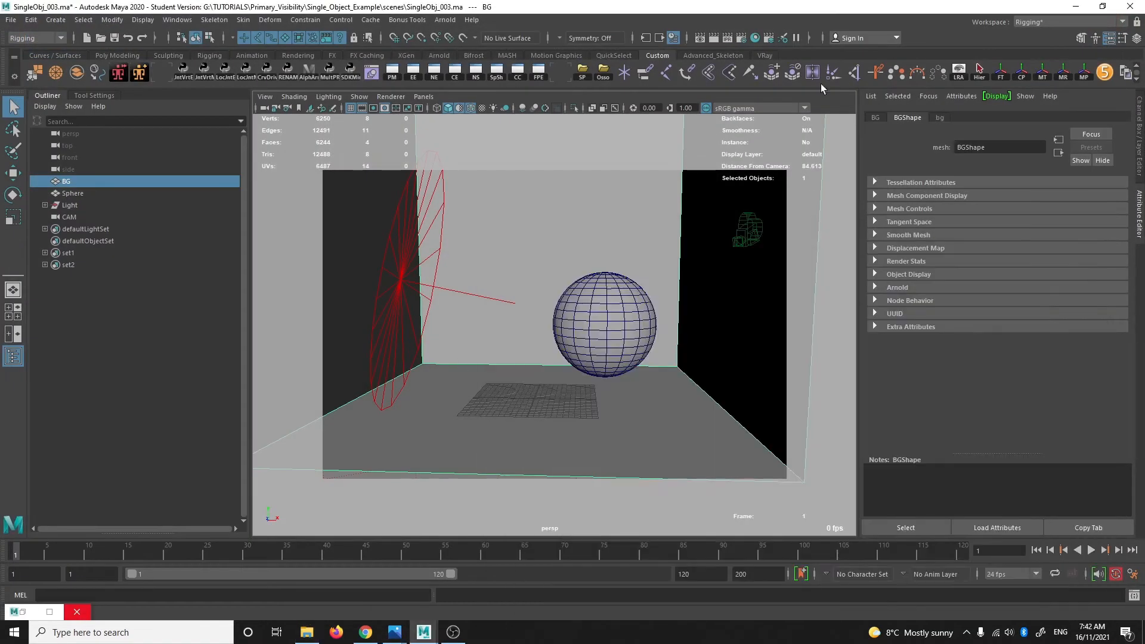
left_click(634, 350)
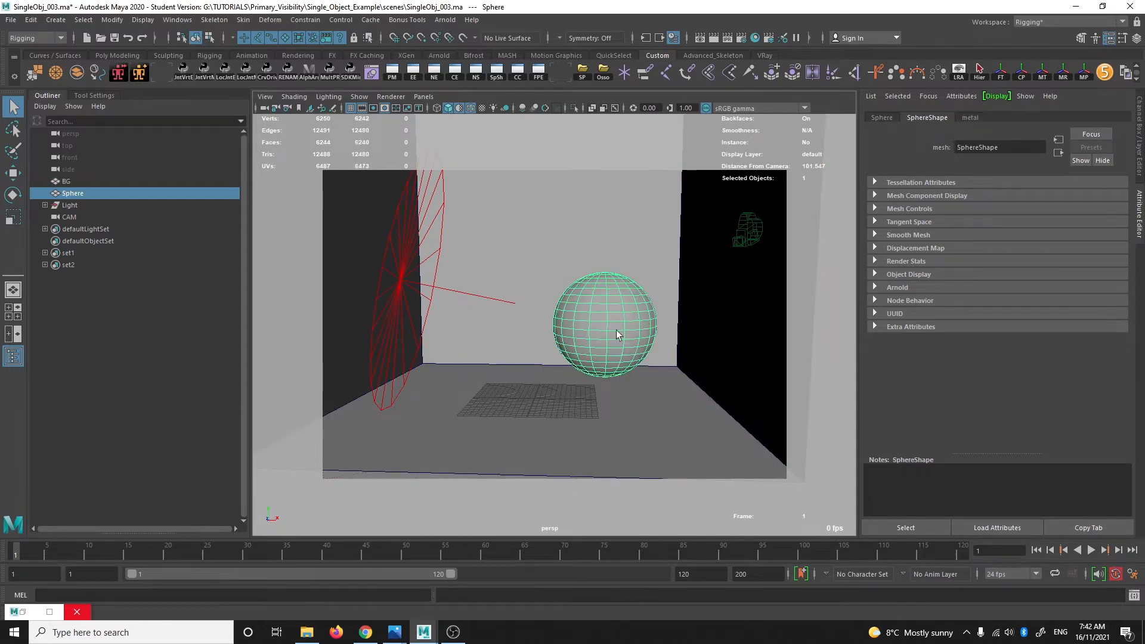
left_click(728, 39)
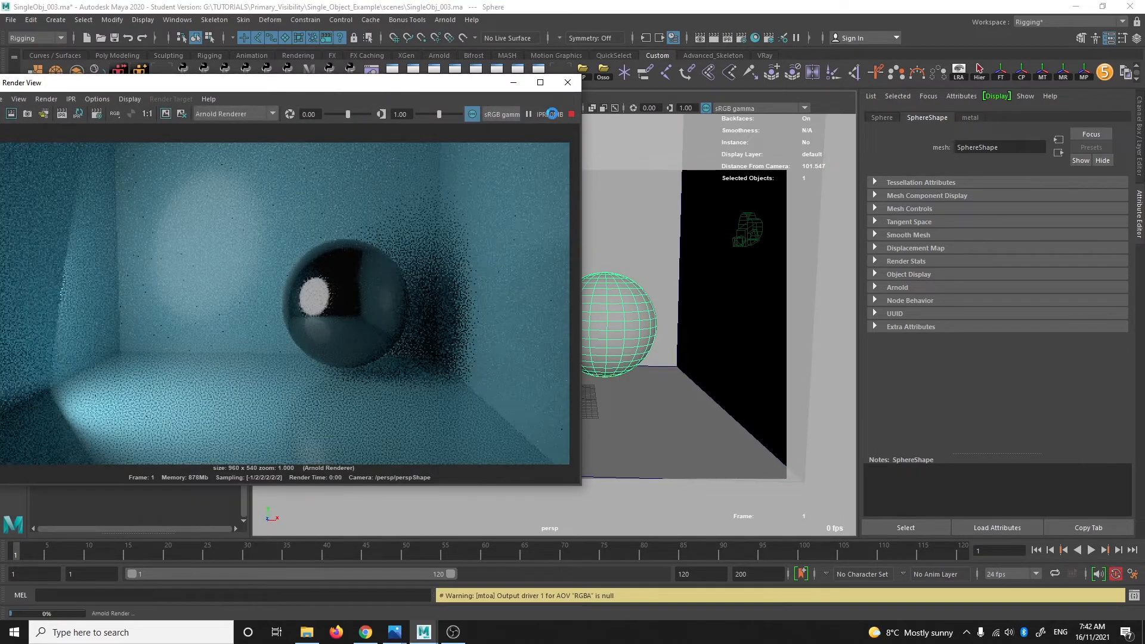
left_click(570, 114)
left_click(642, 318)
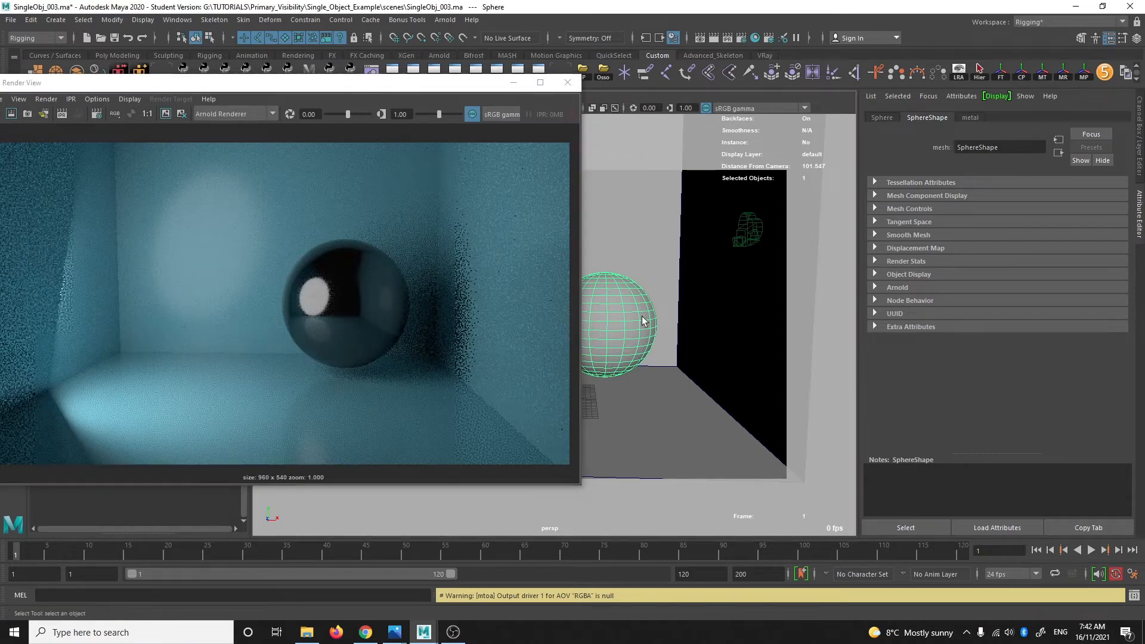
left_click(513, 83)
- In the SphereShape attributes, turn off Primary Visibility in the Arnold visibility settings
key("ctrl+a")
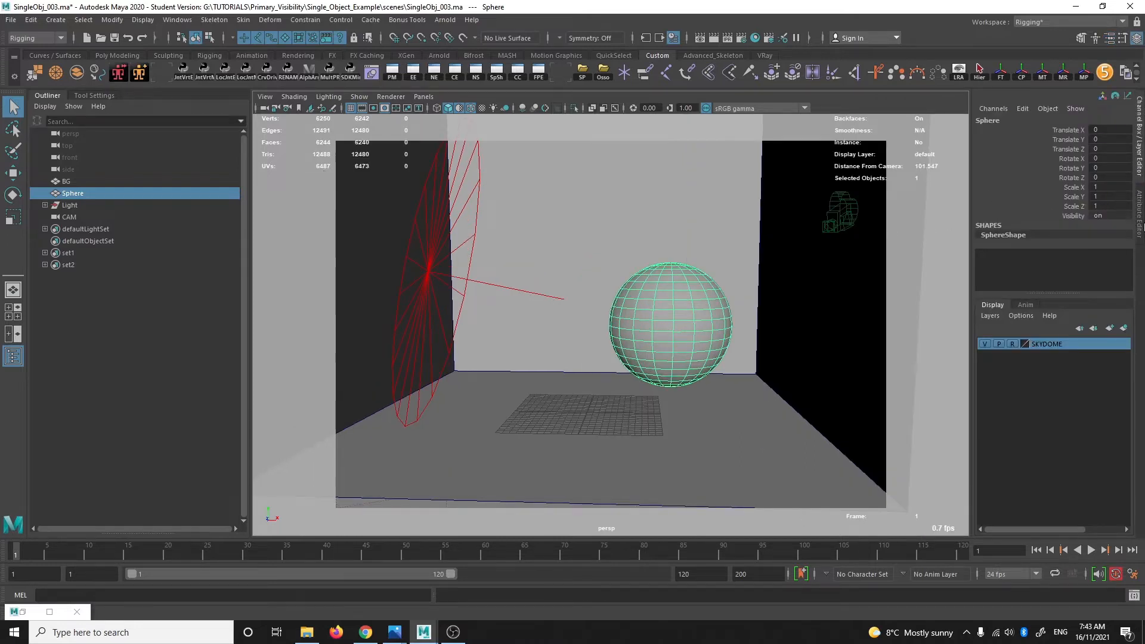
key("ctrl+a")
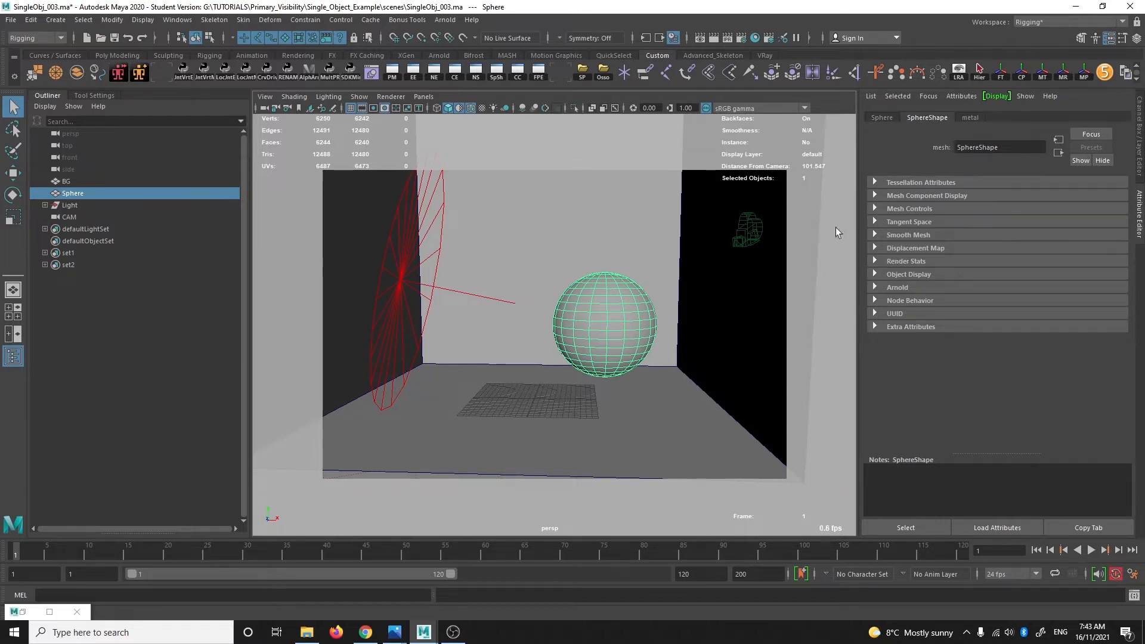
key("ctrl+a")
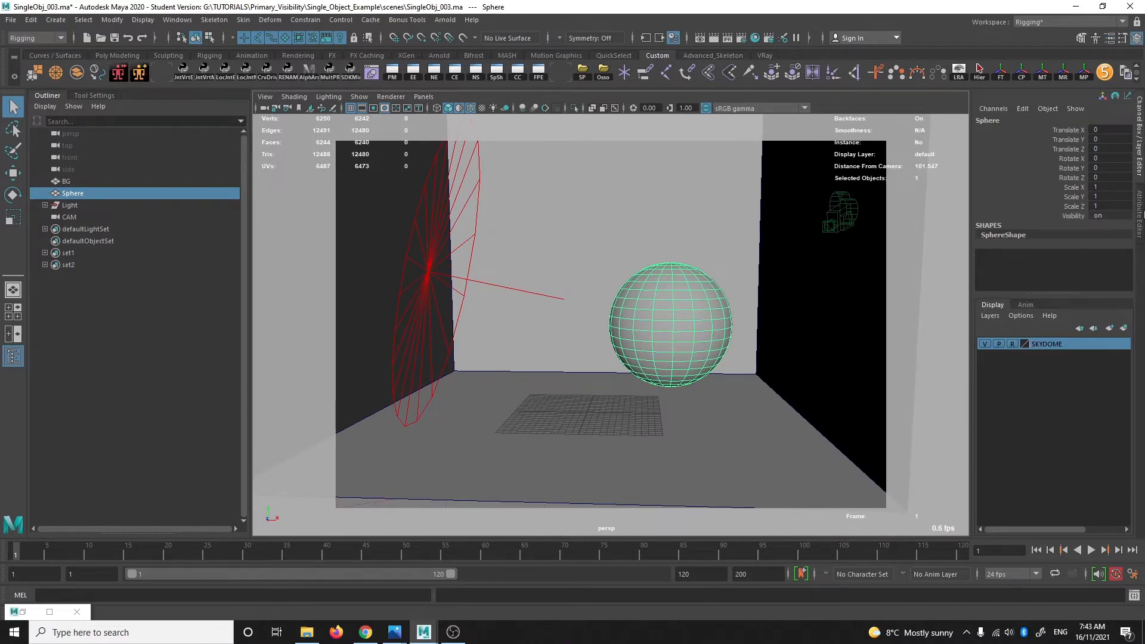
left_click(1140, 212)
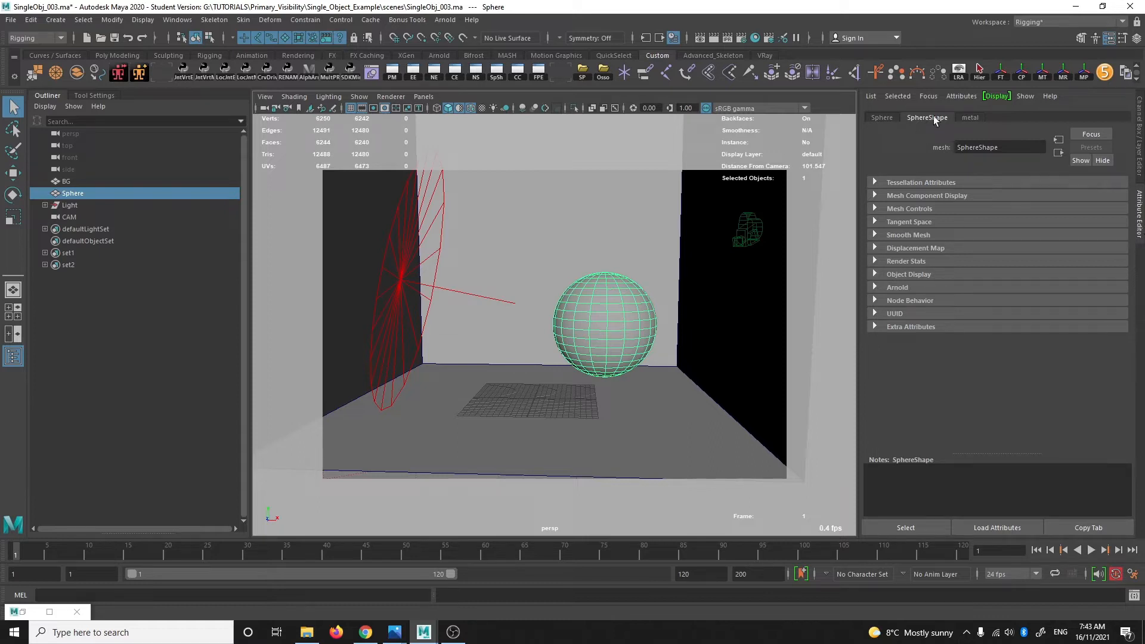
left_click(889, 289)
scroll(934, 287, "down", 3)
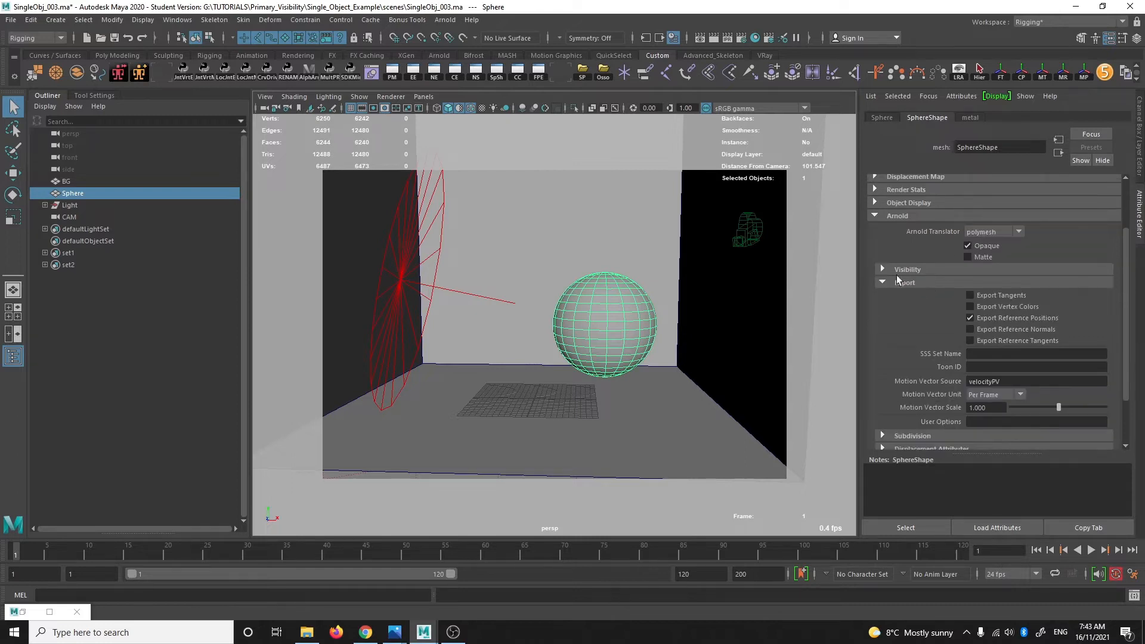
left_click(905, 270)
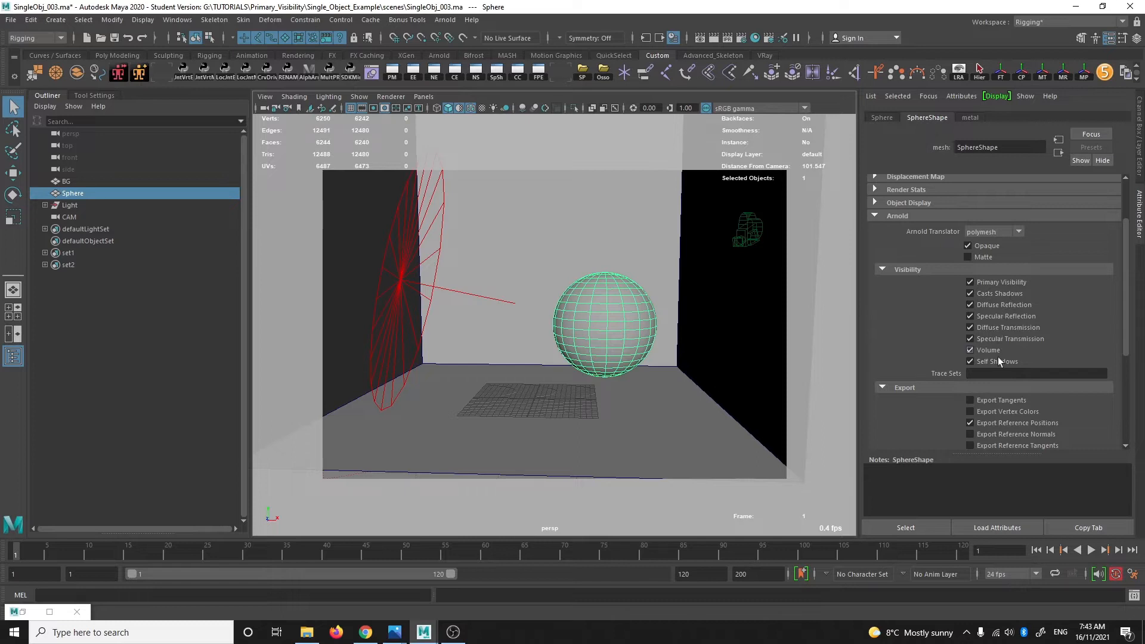
left_click(983, 283)
- Run an IPR render of the scene with the sphere's primary visibility off, stop it, and close the Render View
left_click(723, 41)
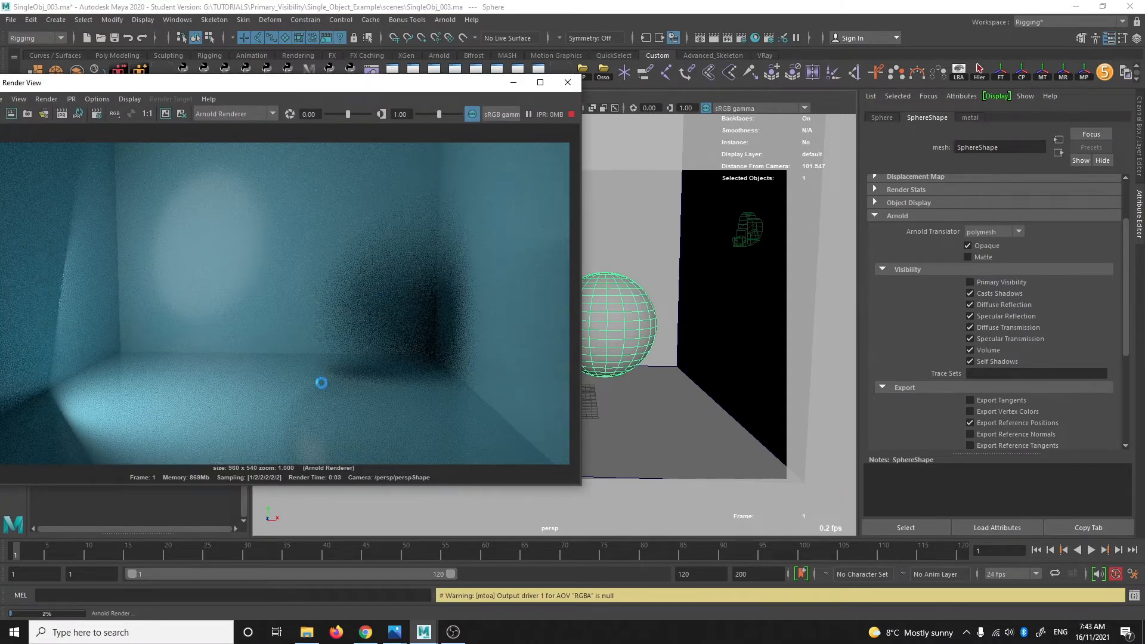
left_click(571, 119)
left_click(1003, 281)
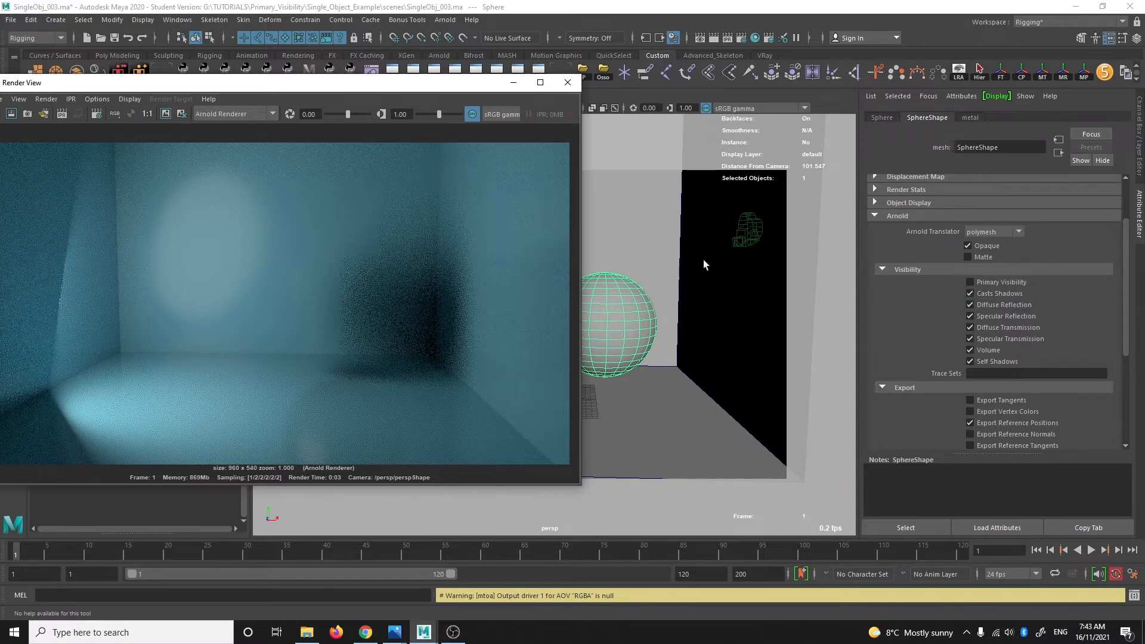
left_click(568, 82)
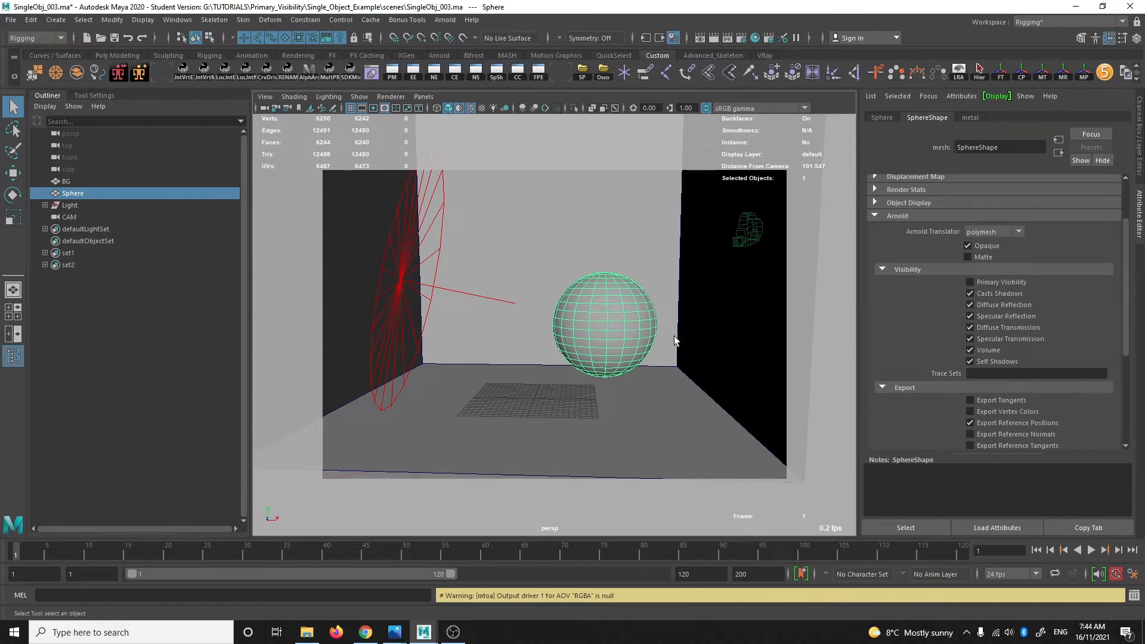
- Switch to the MultipleObj_005 scene and select several boxes and spheres in turn to examine the scene contents
mouse_move(423, 632)
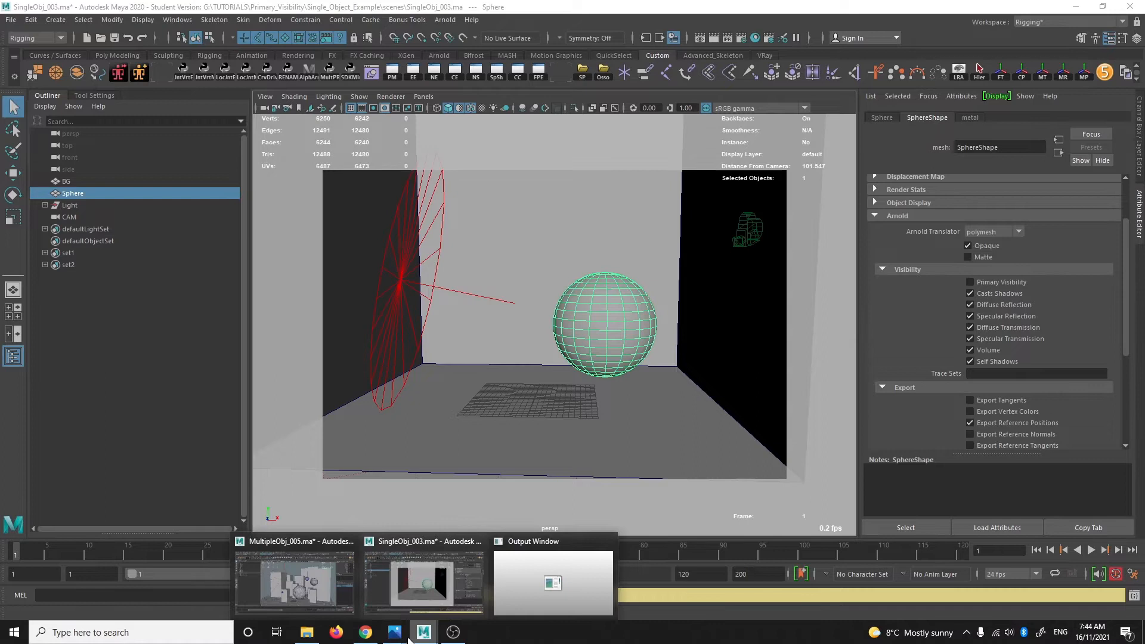
left_click(607, 542)
left_click(295, 582)
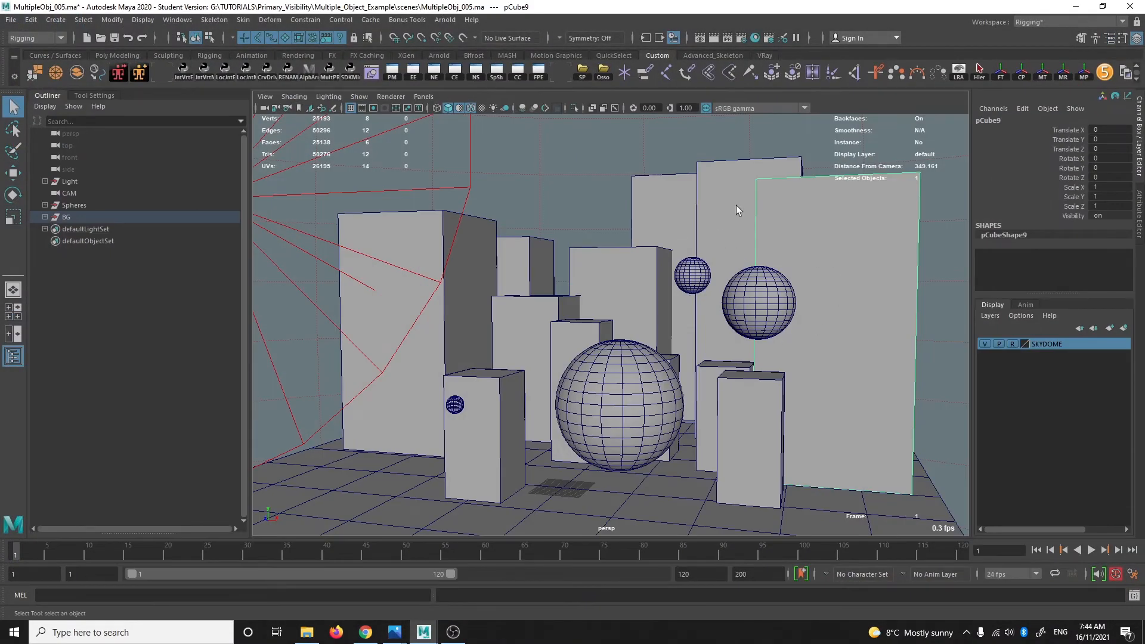
left_click(638, 299)
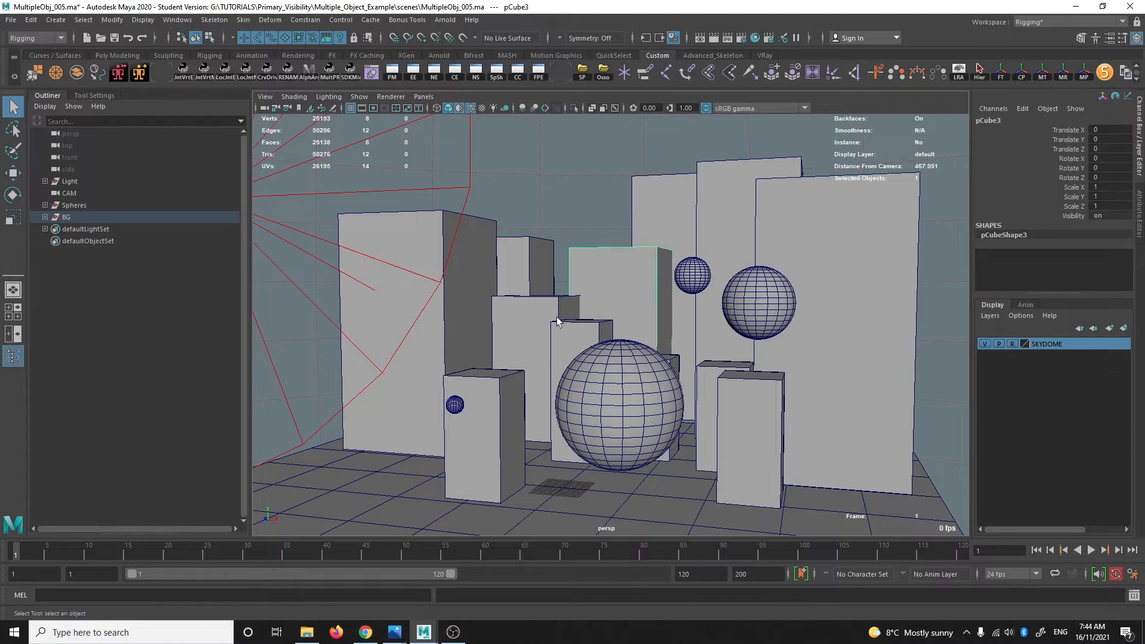
left_click(580, 359)
left_click(480, 404)
left_click(644, 391)
left_click(736, 318)
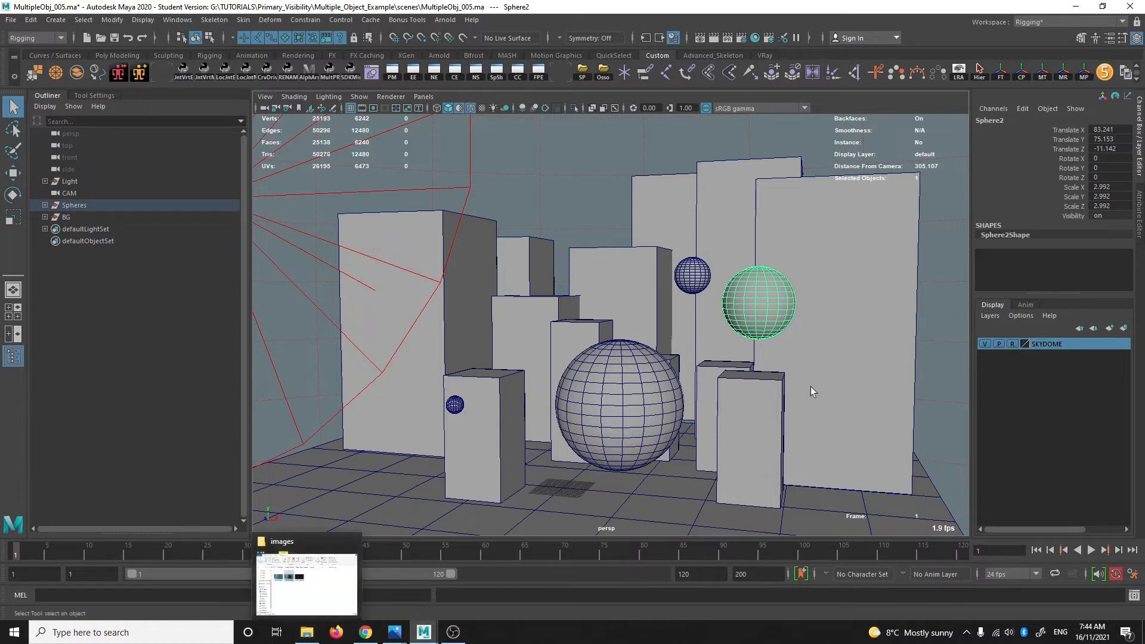
- Run an IPR render of the multiple-object scene, stop it, and minimize the Render View
left_click(727, 41)
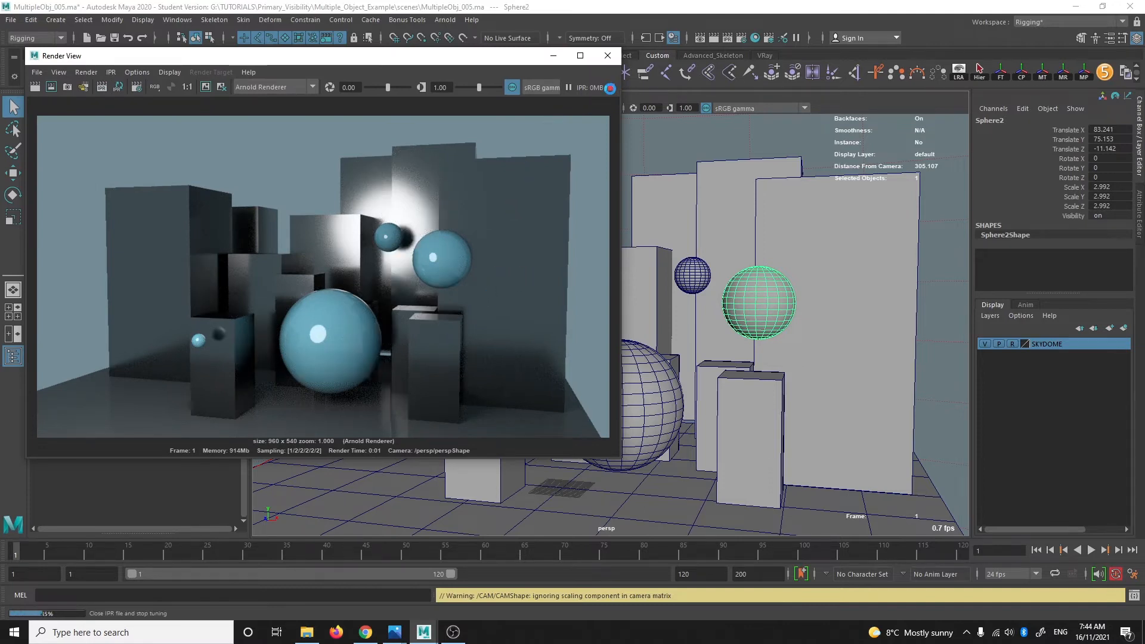
left_click(610, 89)
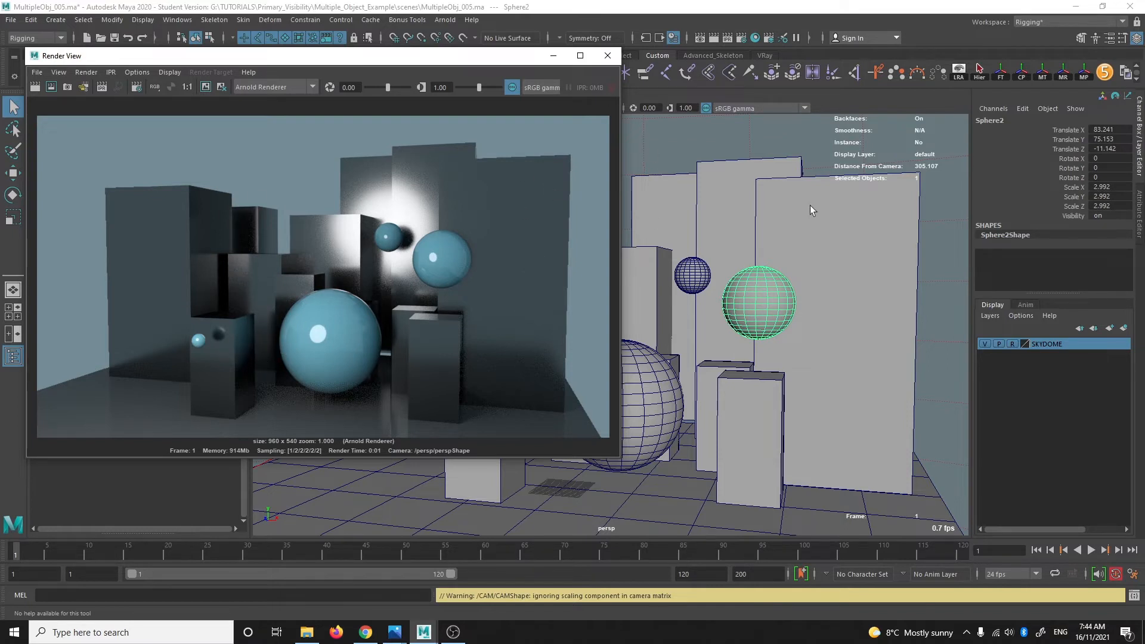
left_click(553, 55)
left_click(783, 222)
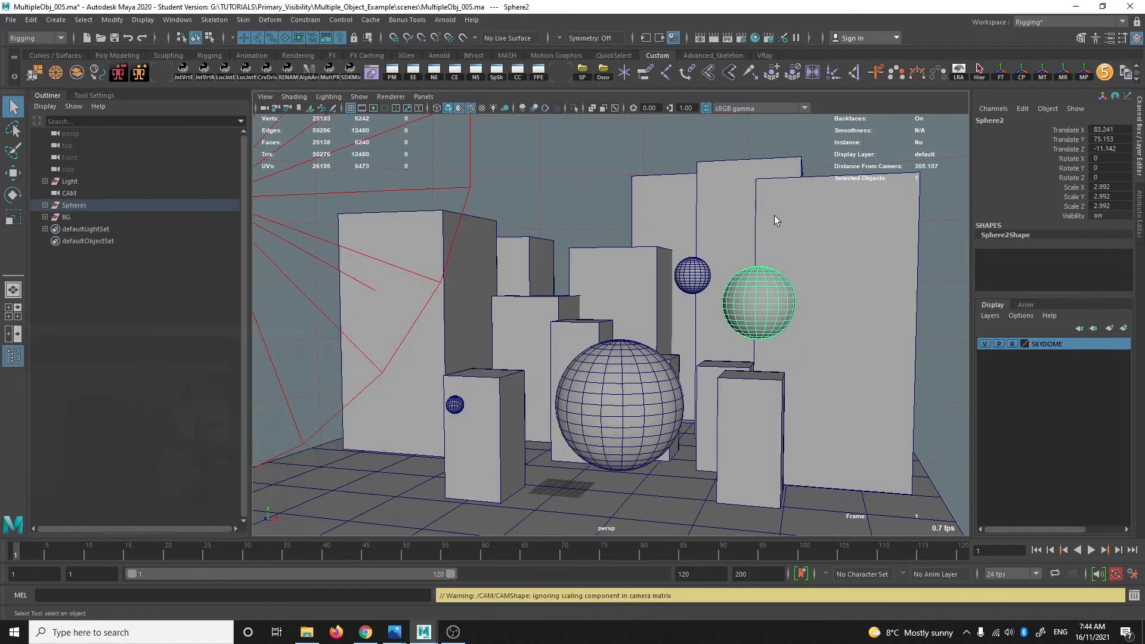
- Hide the BG group and run an IPR render of the spheres alone, then stop it and minimize the Render View
left_click(124, 217)
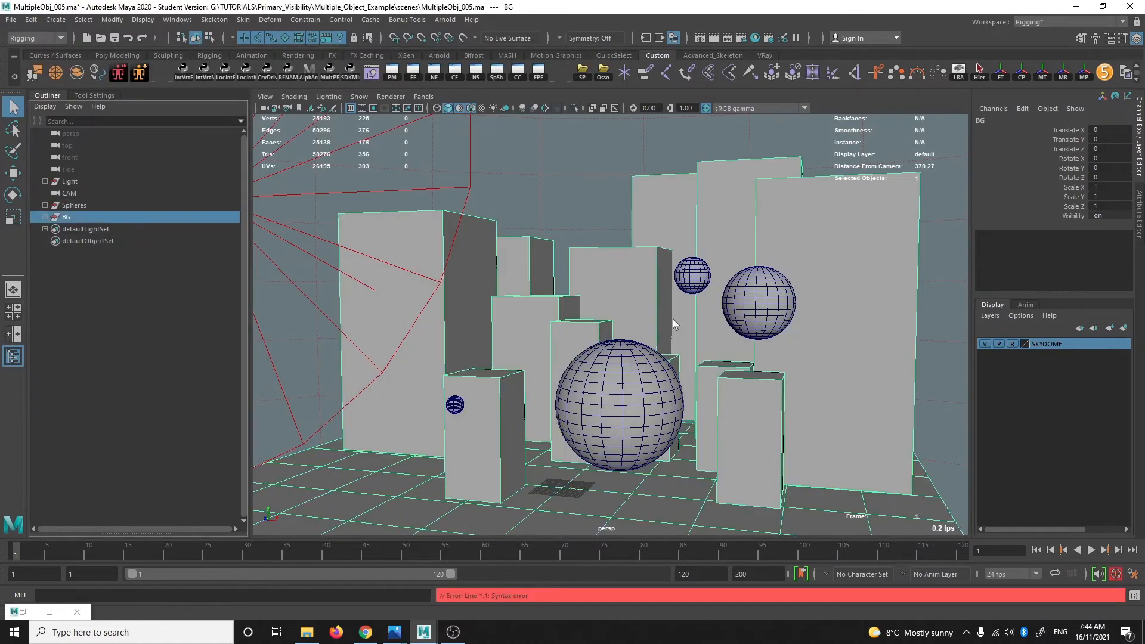
key("ctrl+h")
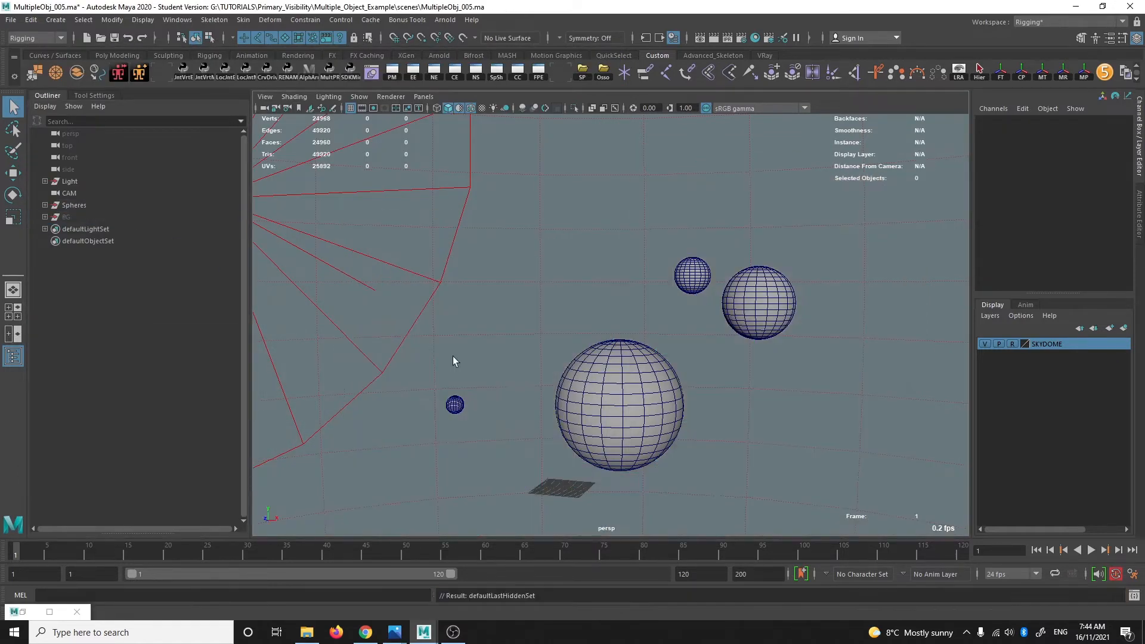
left_click(728, 39)
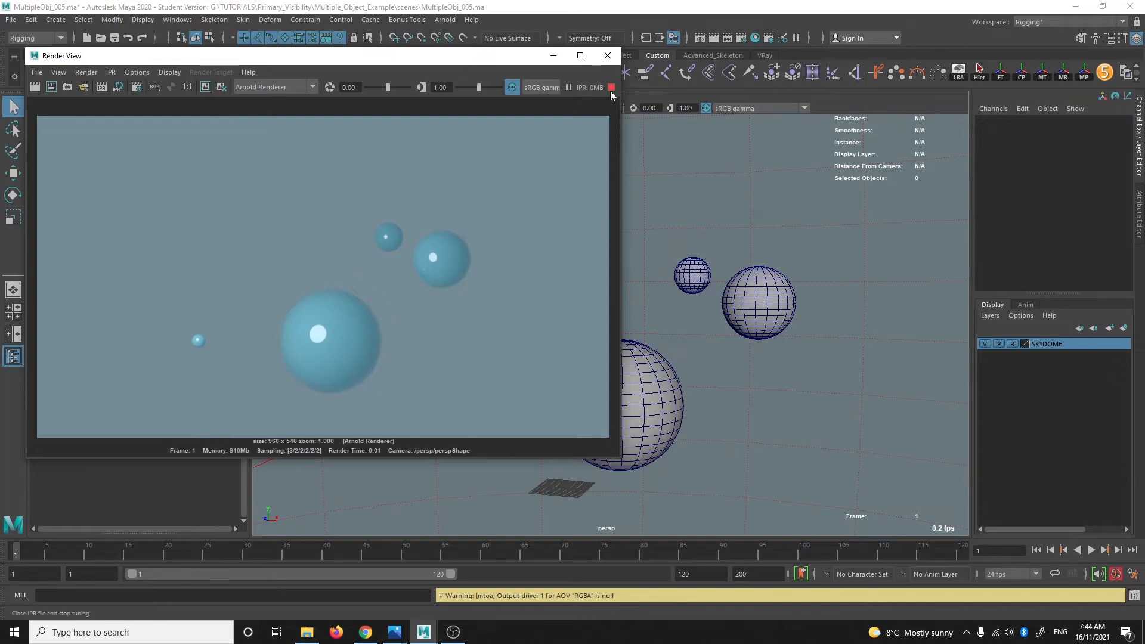
left_click(554, 55)
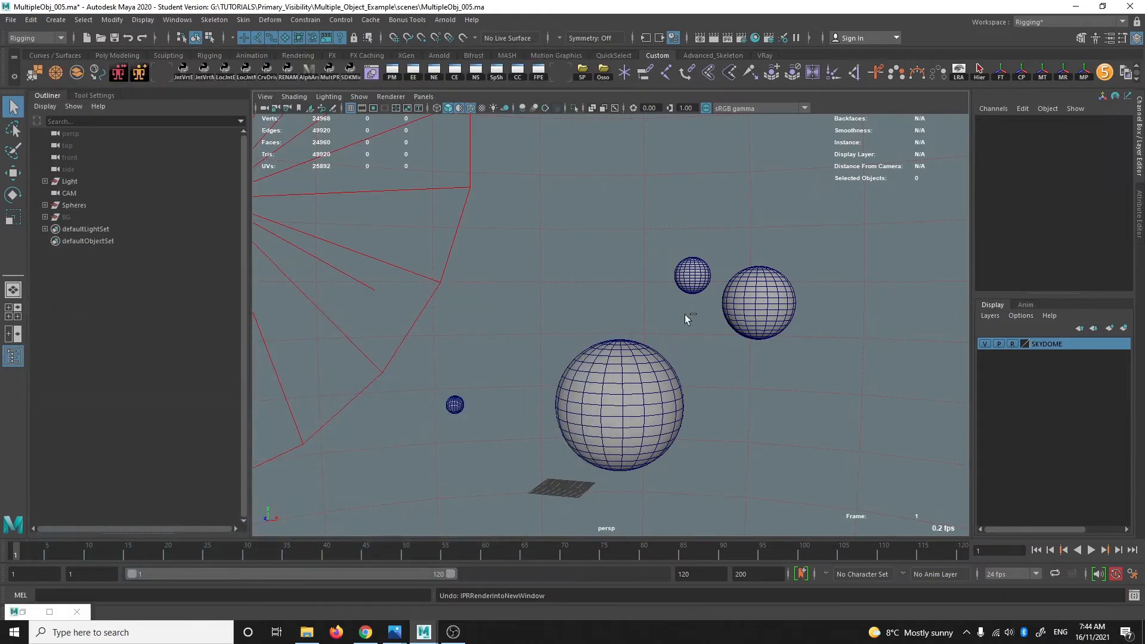
- Unhide the BG group and run an IPR render of the full scene, then stop it and minimize the Render View
left_click(72, 217)
key("shift+h")
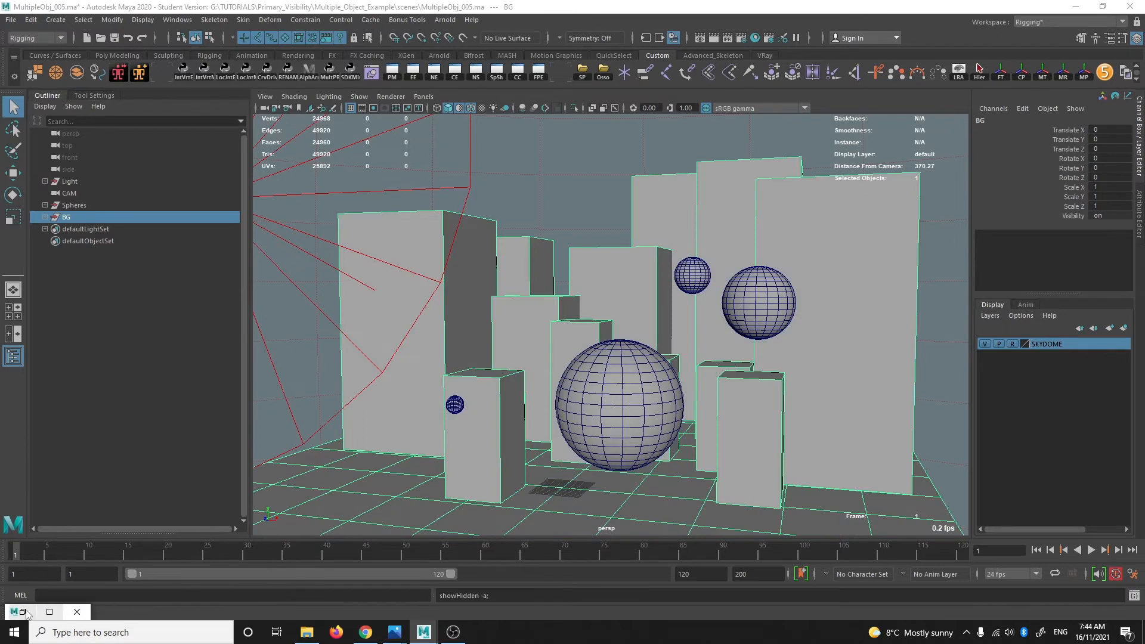
double_click(109, 613)
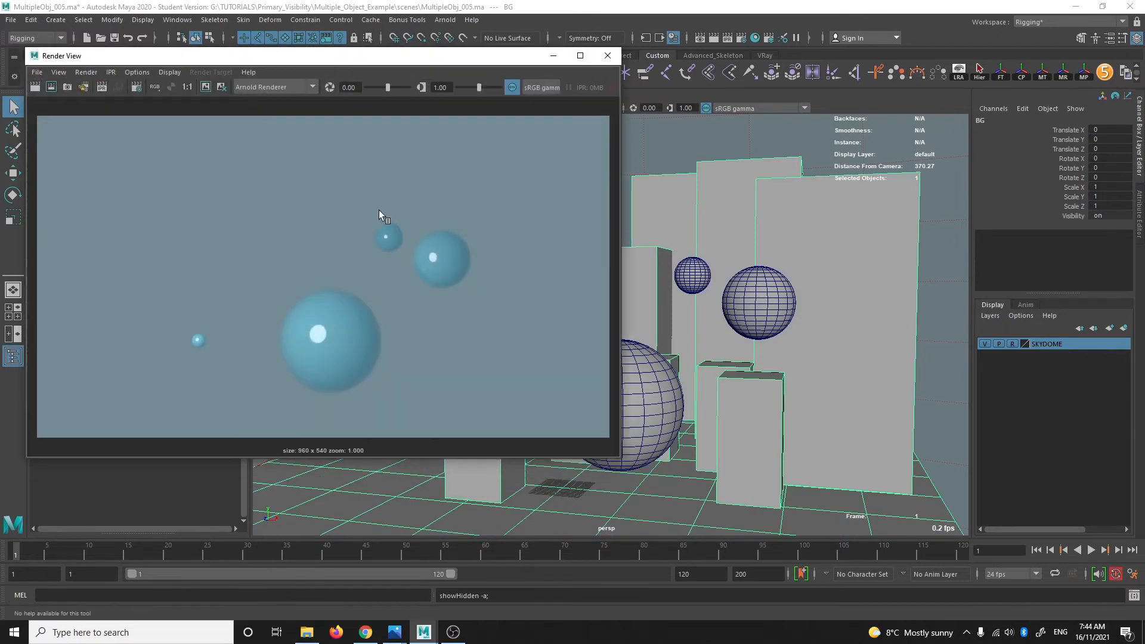
left_click(727, 39)
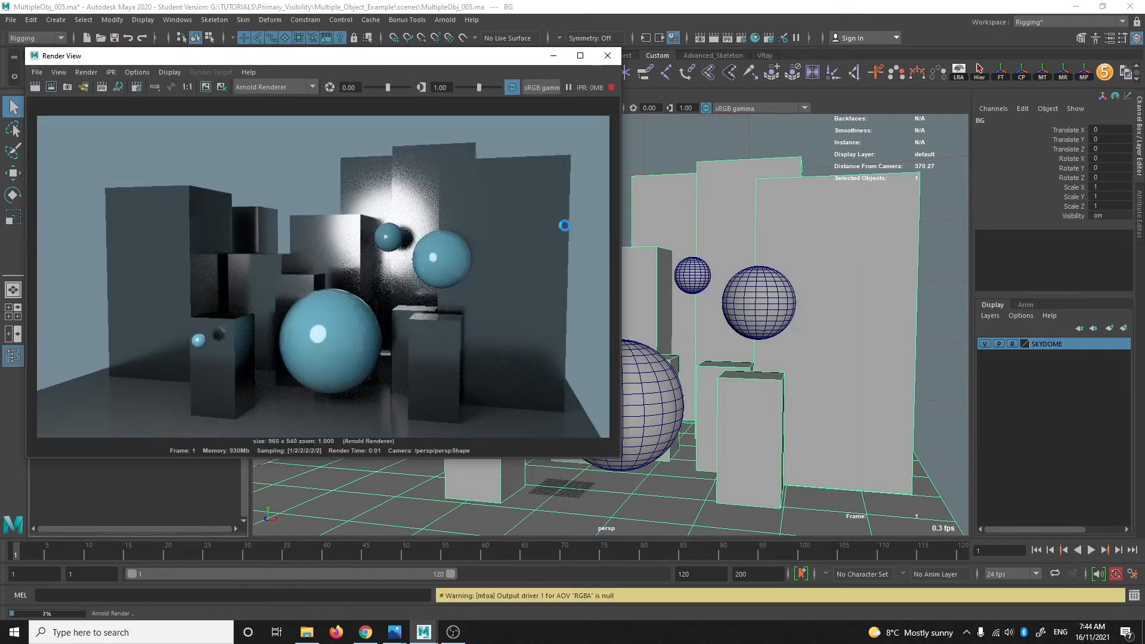
left_click(610, 88)
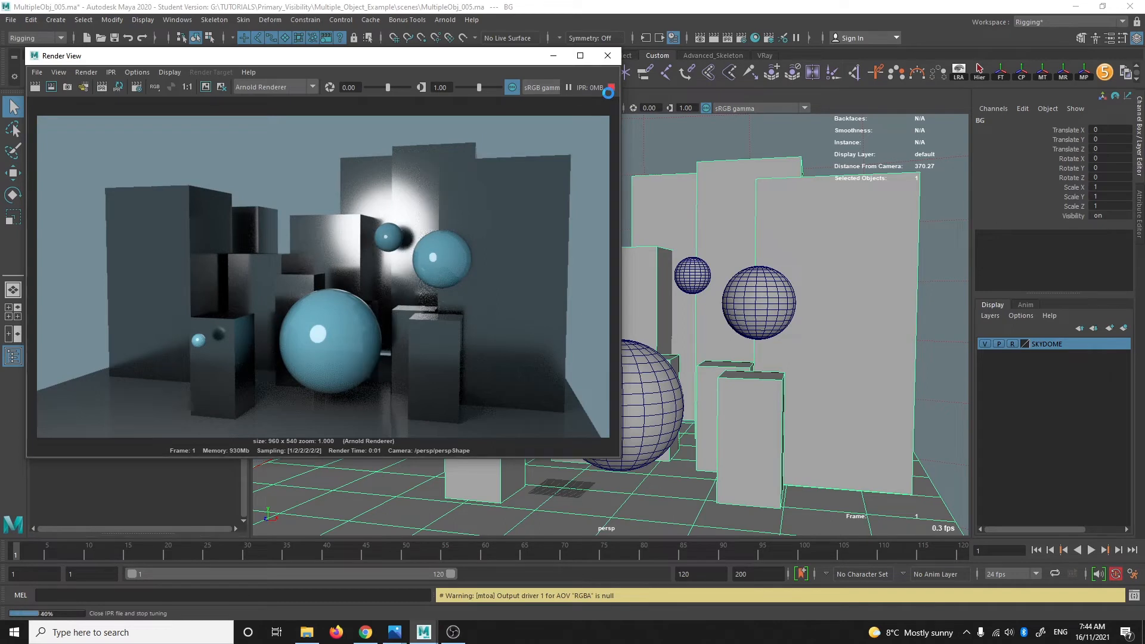
left_click(554, 55)
- Select several background boxes and the BG group in turn, and open the Attribute Editor to examine their attributes
left_click(735, 196)
left_click(768, 201)
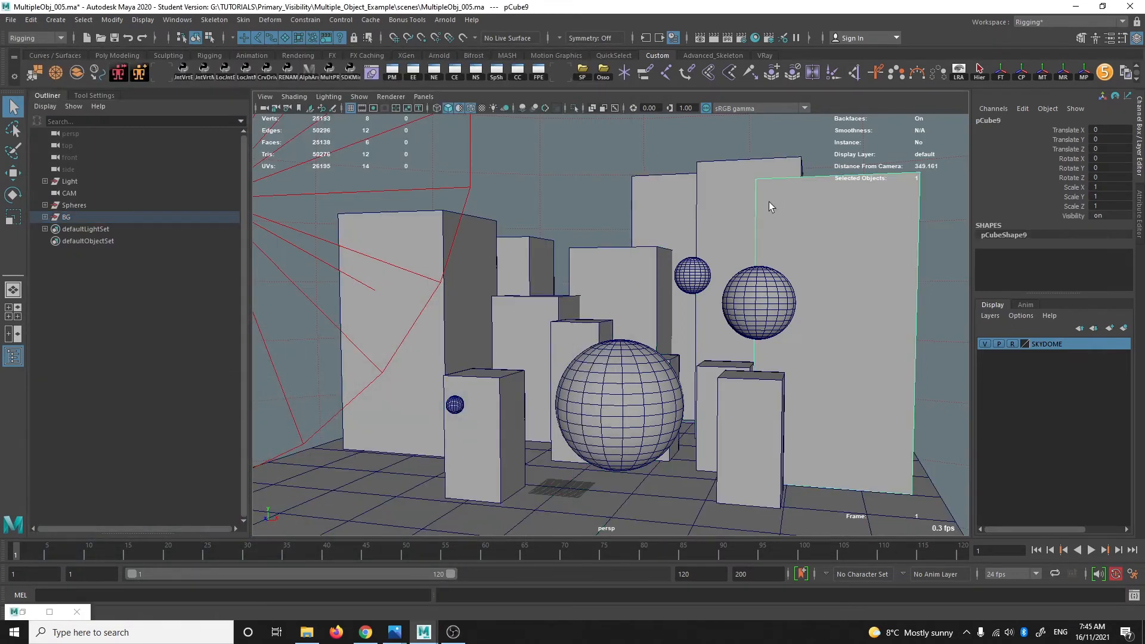
left_click(681, 198)
left_click(784, 199)
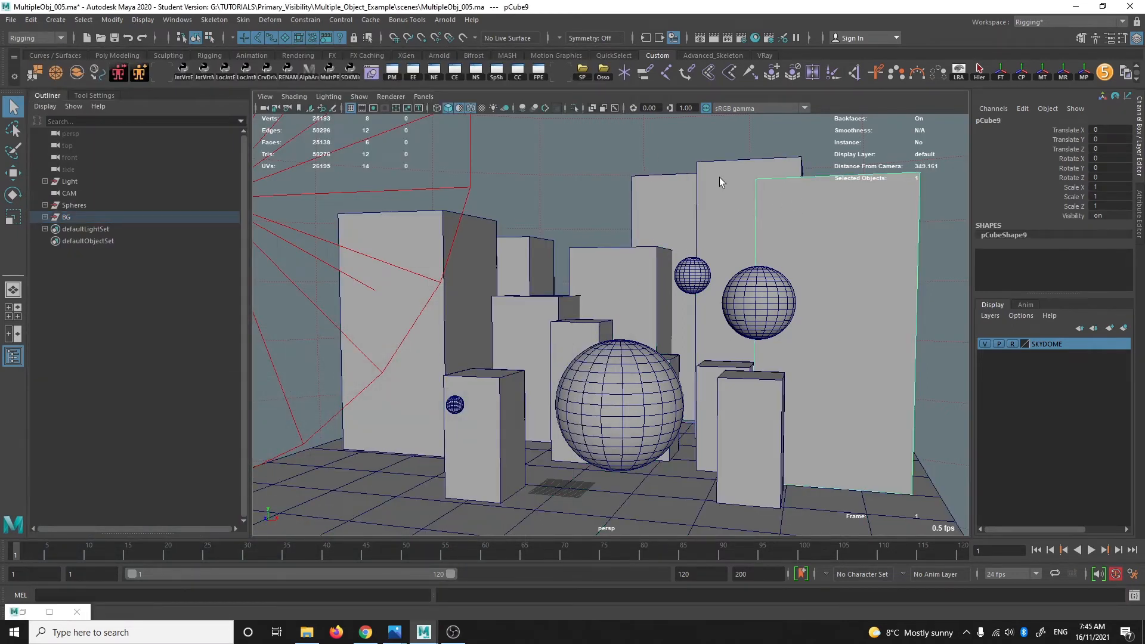
left_click(89, 206)
left_click(65, 216)
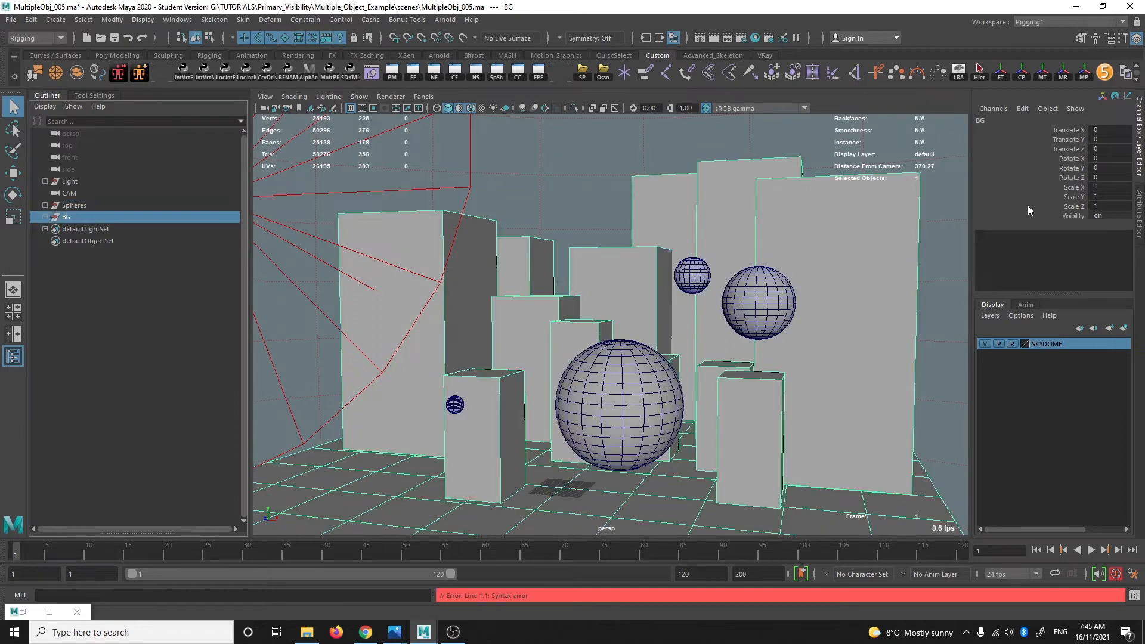
left_click(1140, 209)
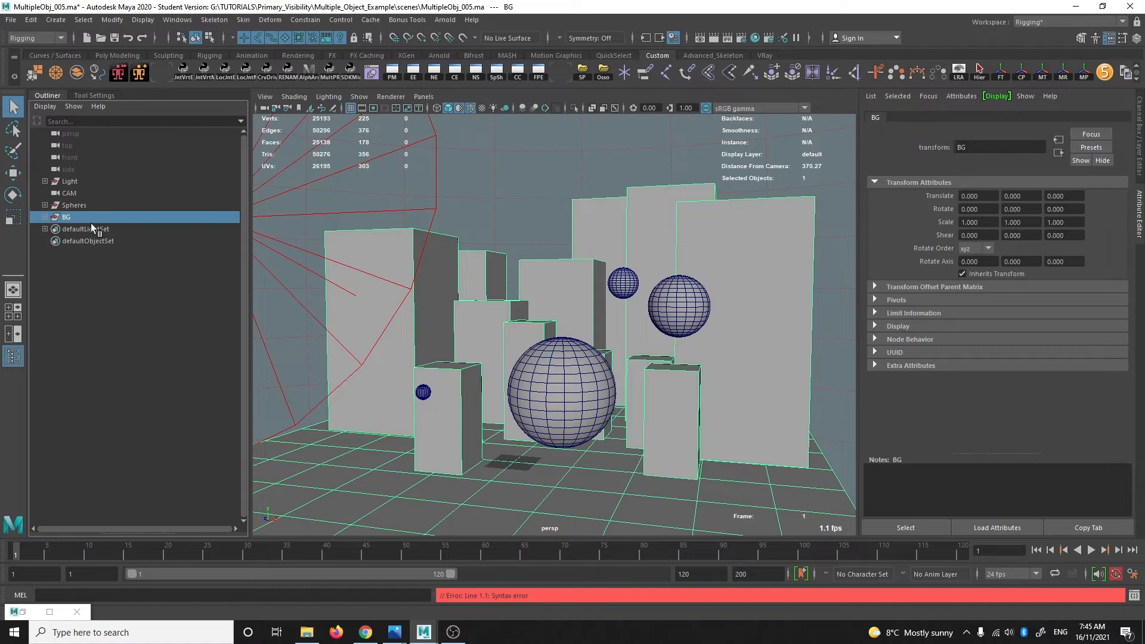
left_click(771, 266)
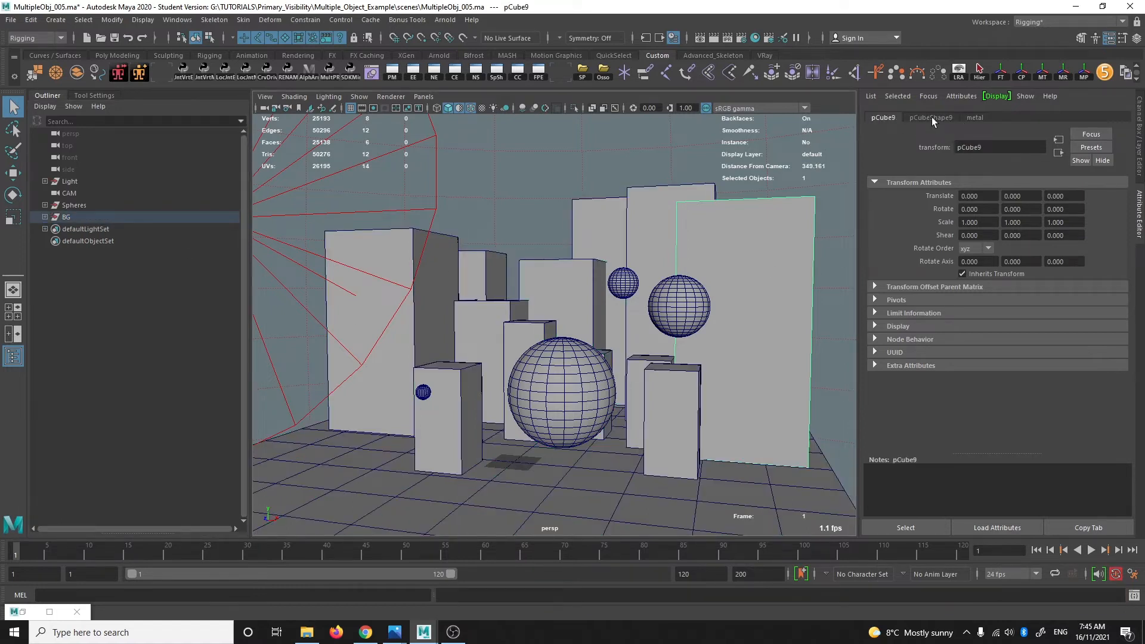
- Expand the BG group, select pCube13 through pPlane1, and turn off Primary Visibility in the Arnold settings of pPlaneShape1
left_click(45, 217)
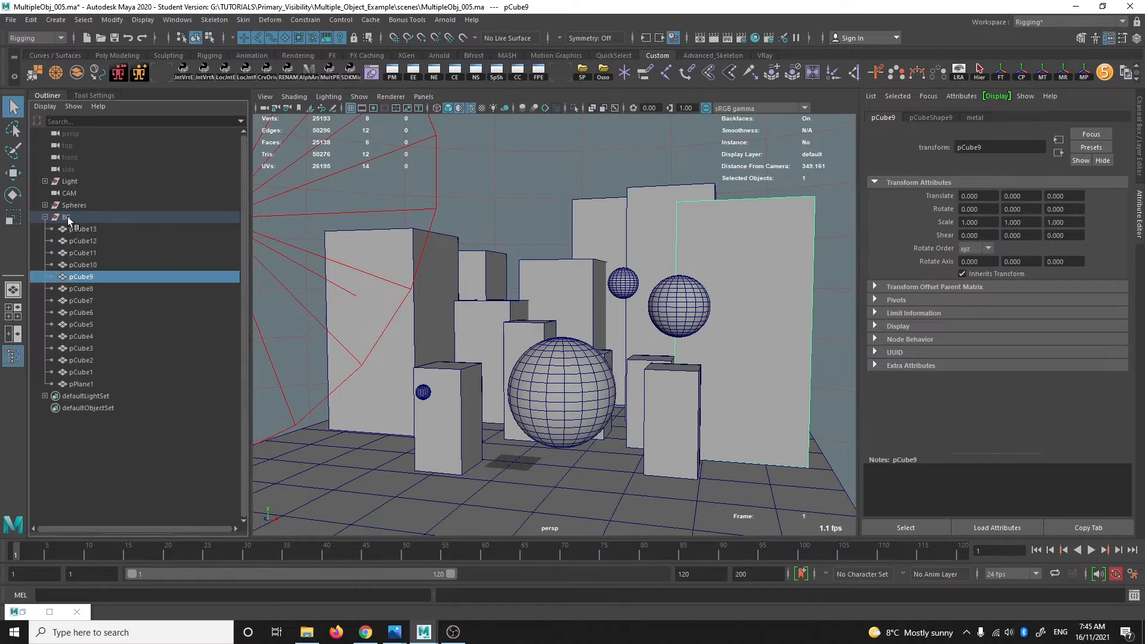
left_click(78, 237)
left_click(99, 229)
left_click(110, 382, "shift")
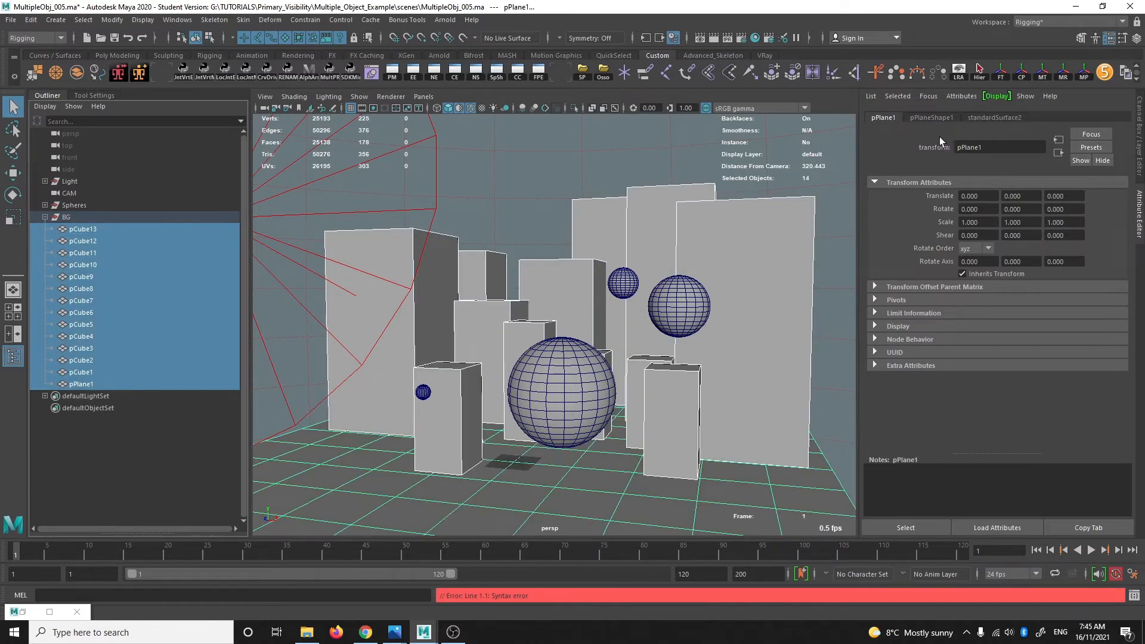
left_click(947, 117)
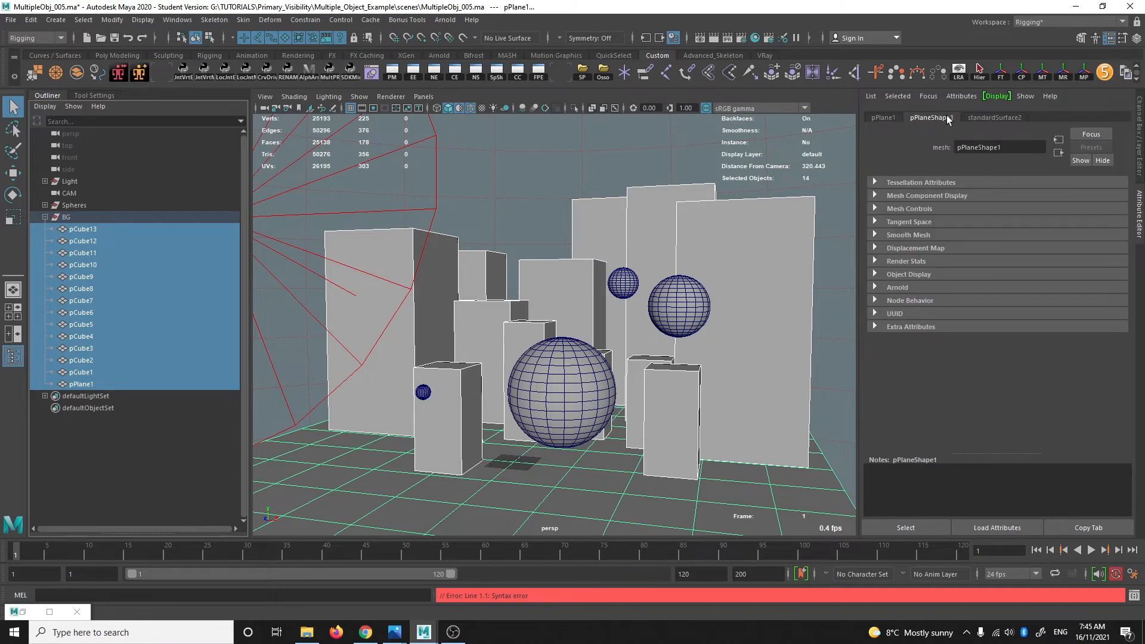
left_click(916, 285)
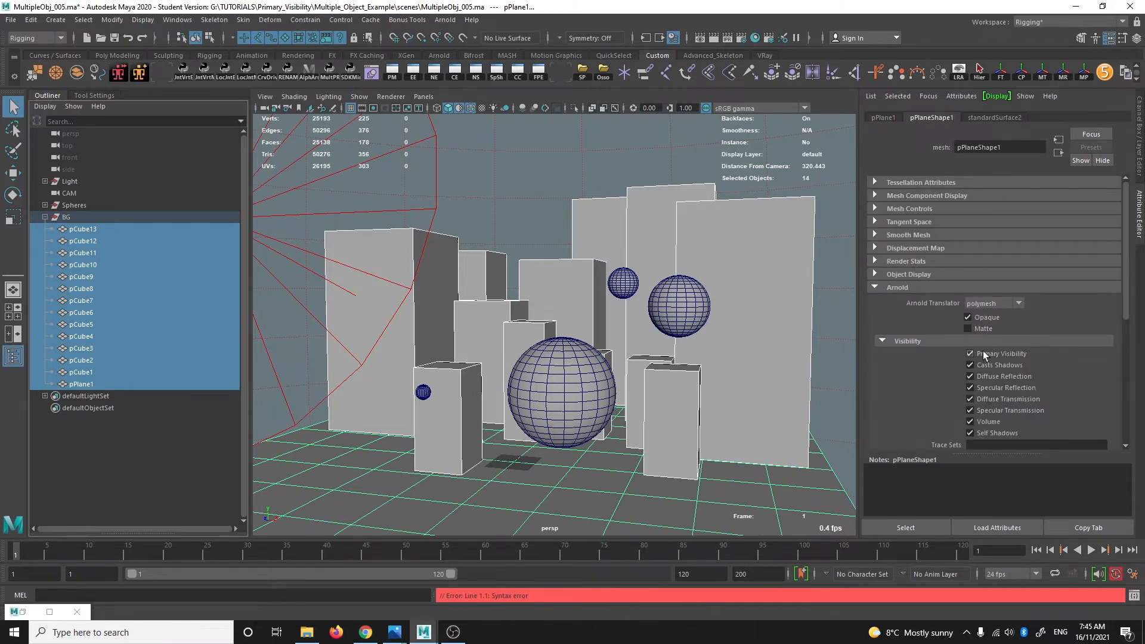
- Restore the Render View, run an IPR render with the floor plane's Primary Visibility off, stop it and minimize the view
left_click(49, 612)
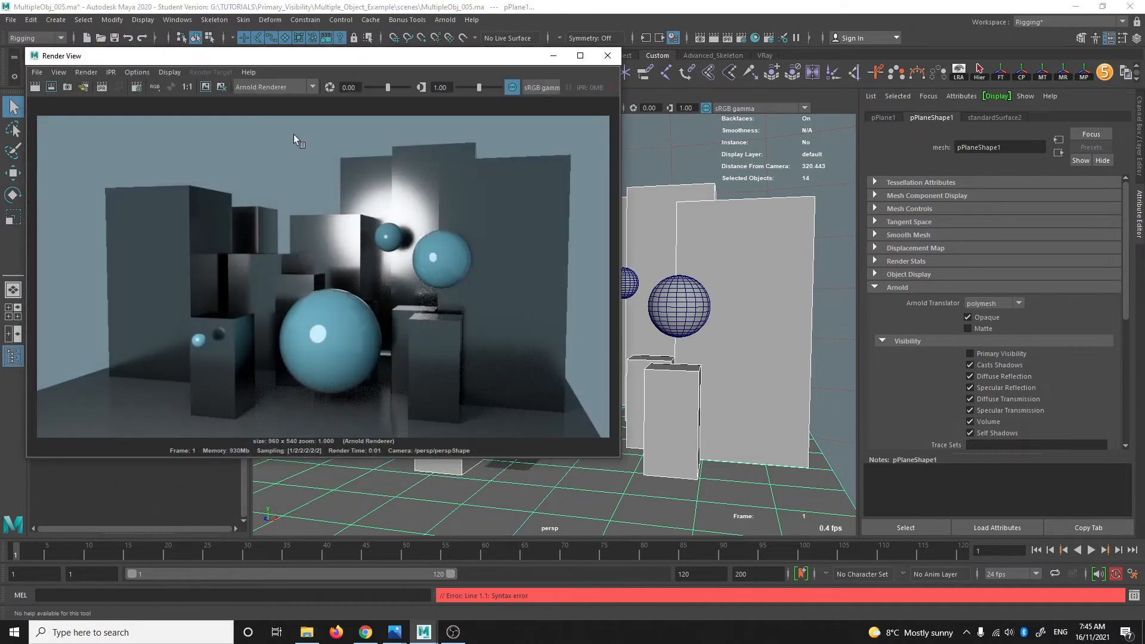
left_click(728, 38)
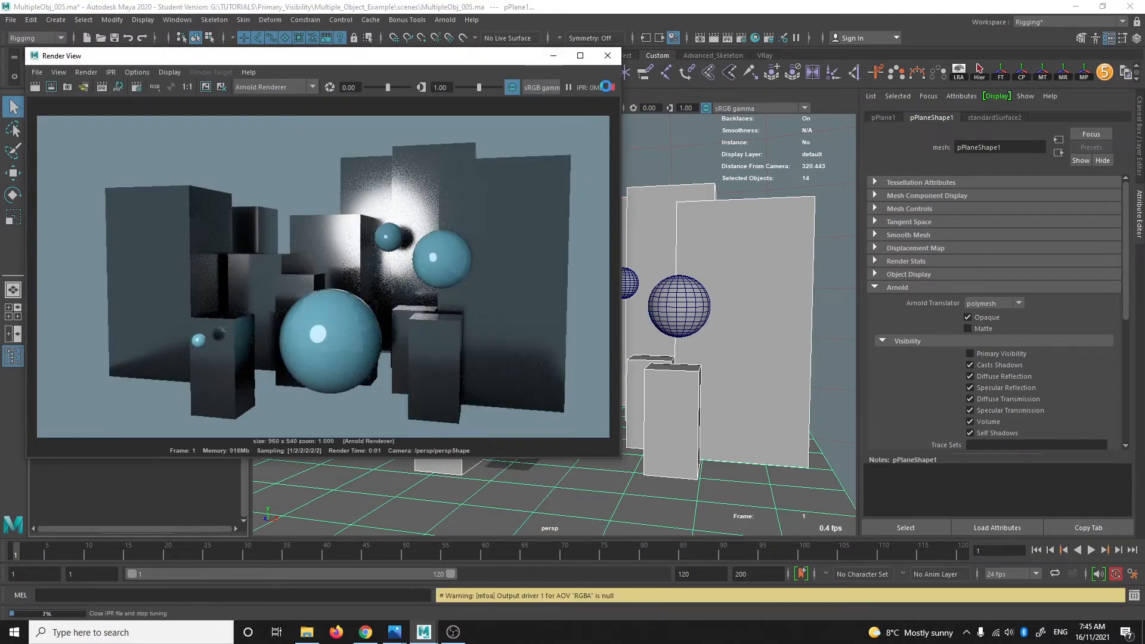
left_click(612, 87)
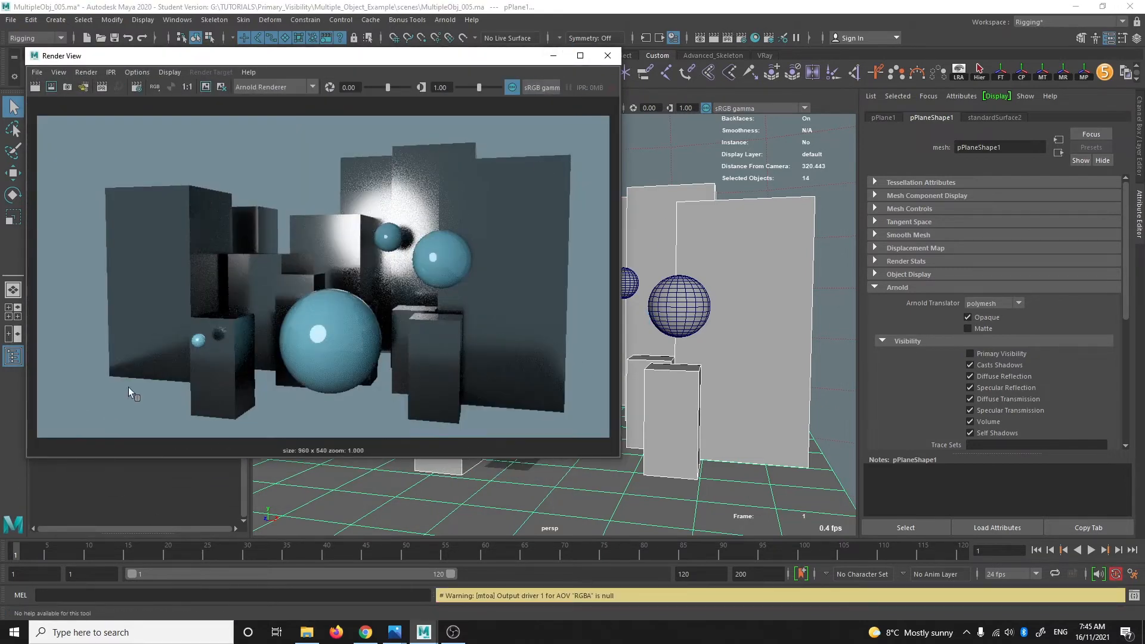
left_click(553, 56)
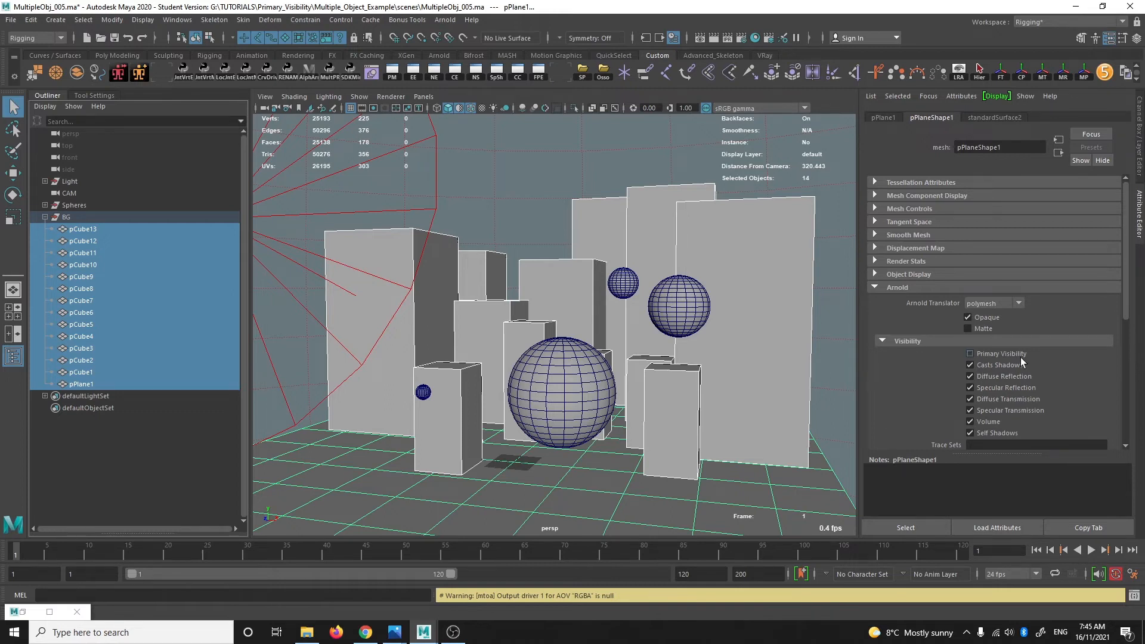
- Select individual background boxes in turn to check the Primary Visibility of their shapes, then clear the selection
left_click(766, 292)
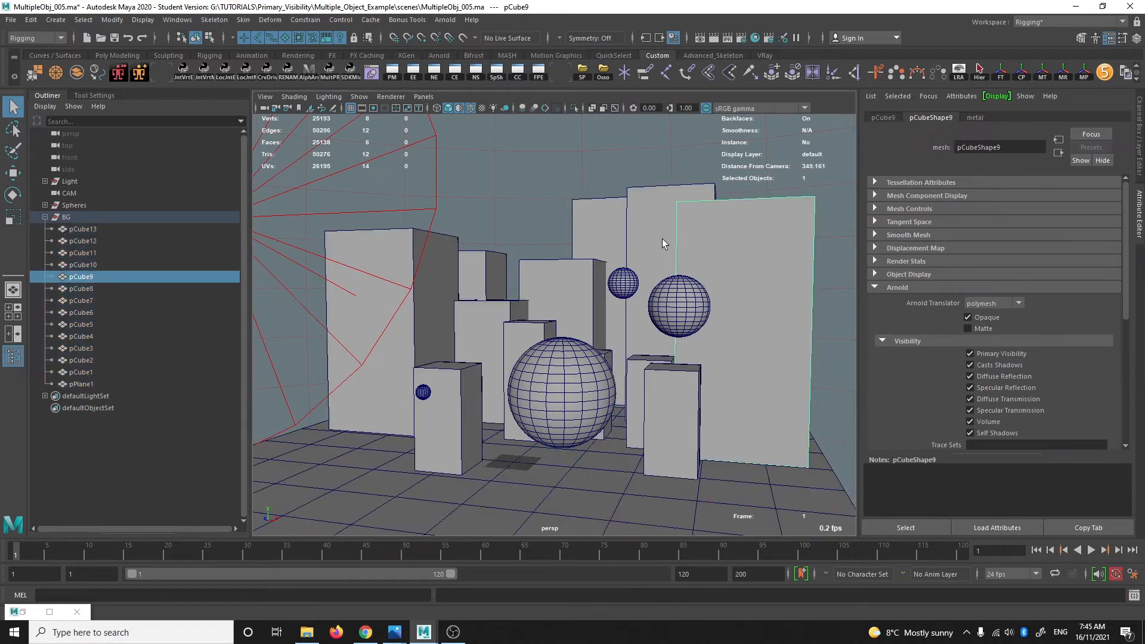
left_click(663, 240)
left_click(603, 235)
left_click(583, 284)
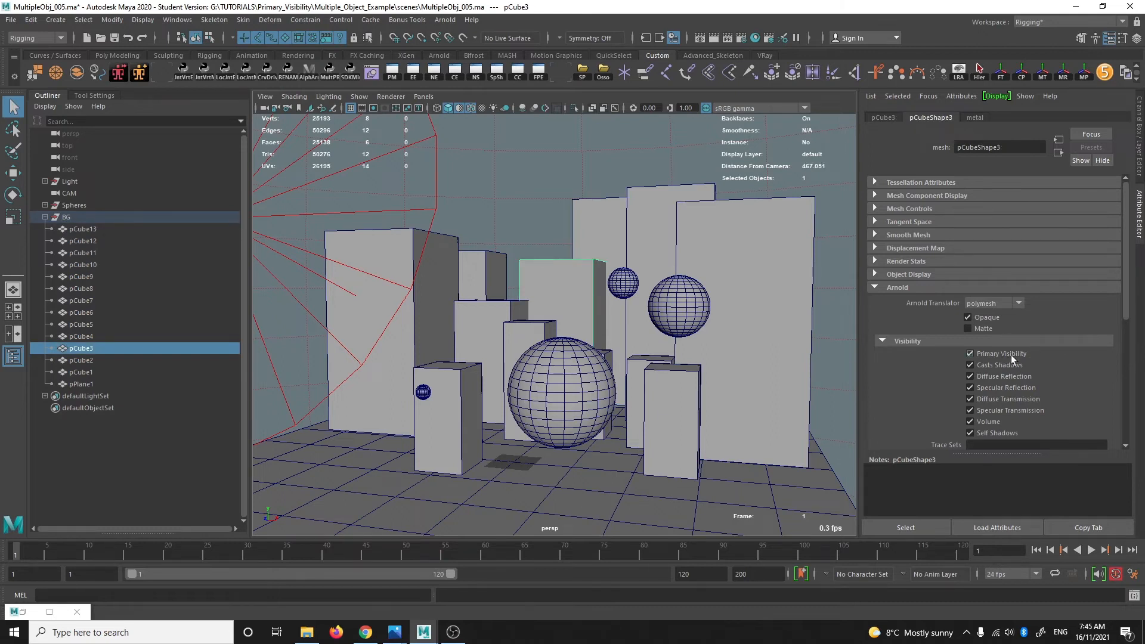
left_click(729, 173)
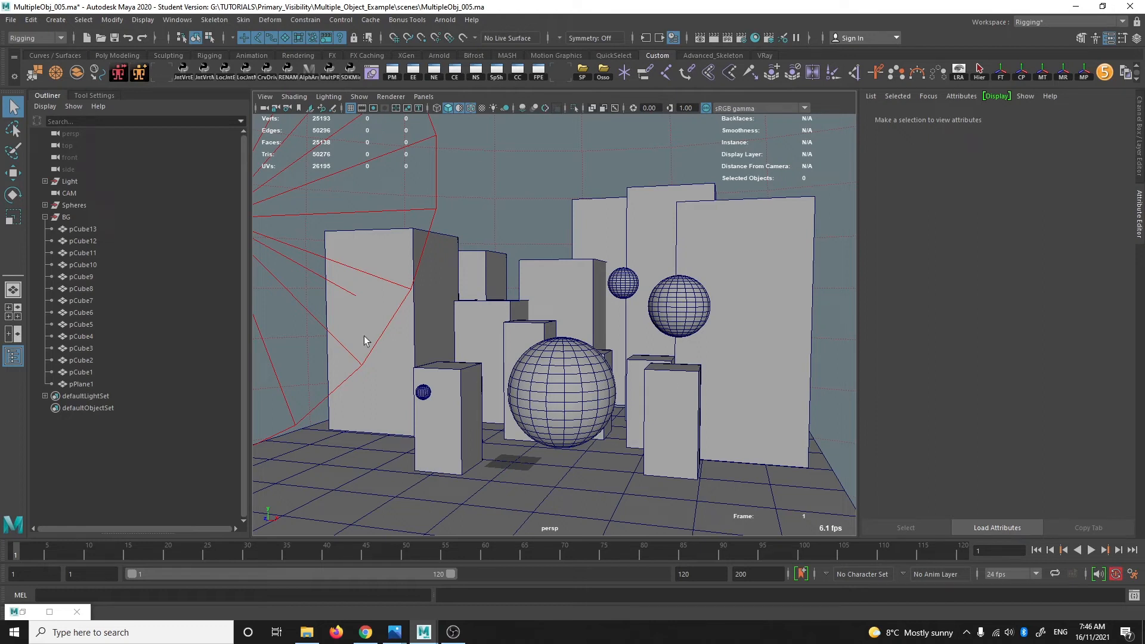
- Select pCube13 through pPlane1 in the BG group and move the selection down to their shape nodes
left_click(106, 227)
left_click(95, 382, "shift")
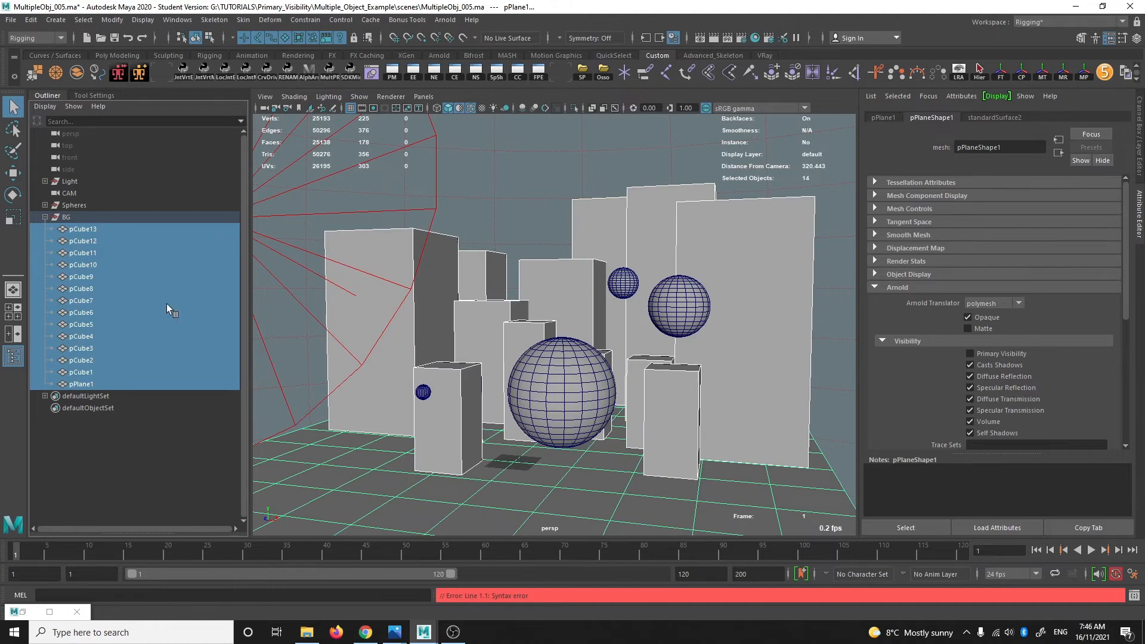
key("Down")
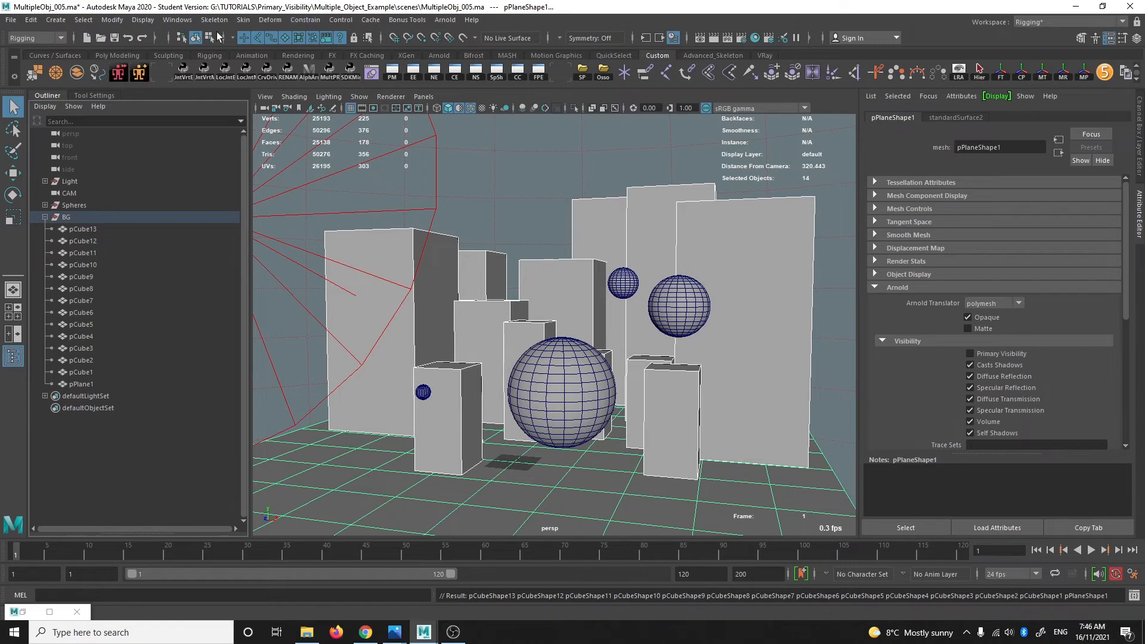
- Open the Attribute Spread Sheet for the selected shapes, list all attributes, and filter them by "primar"
left_click(178, 19)
mouse_move(223, 64)
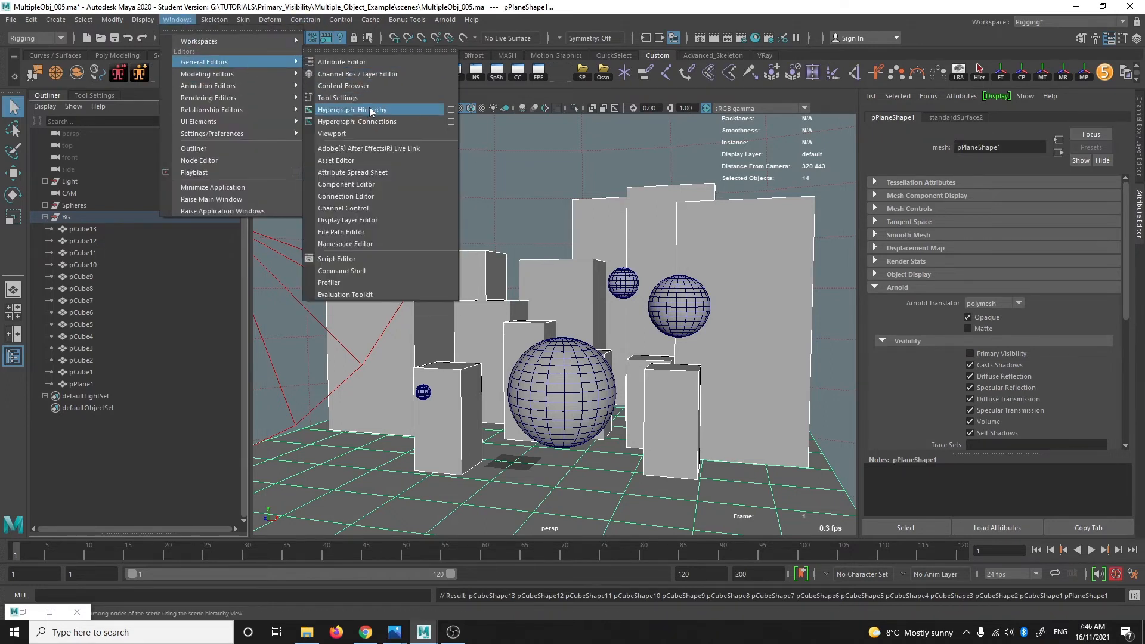
left_click(374, 173)
left_click_drag(396, 123, 566, 138)
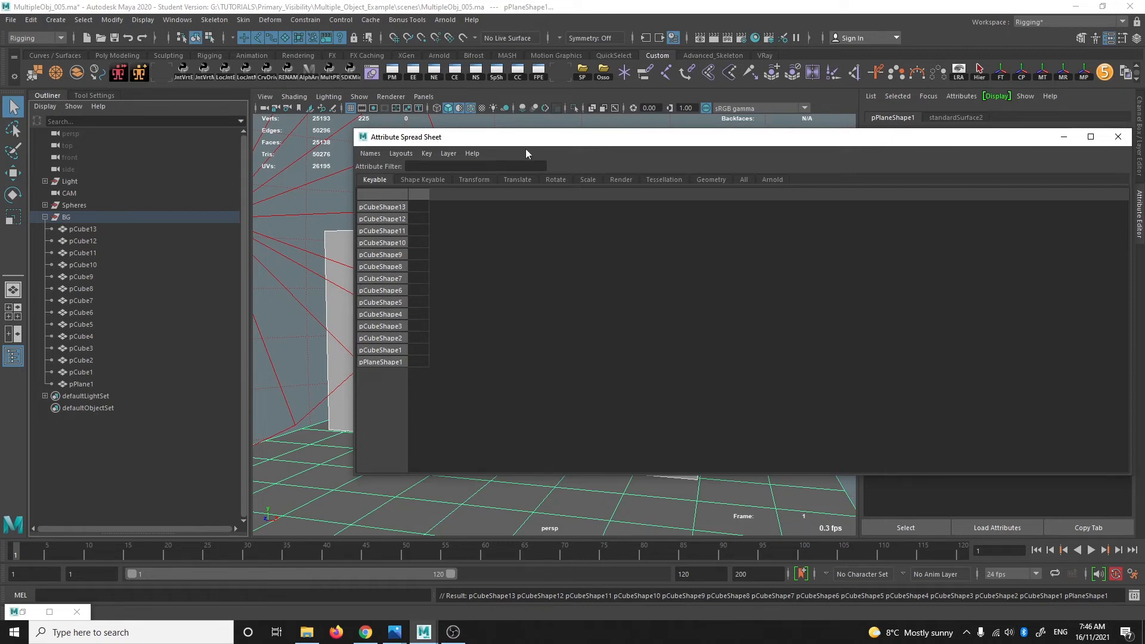
left_click(743, 180)
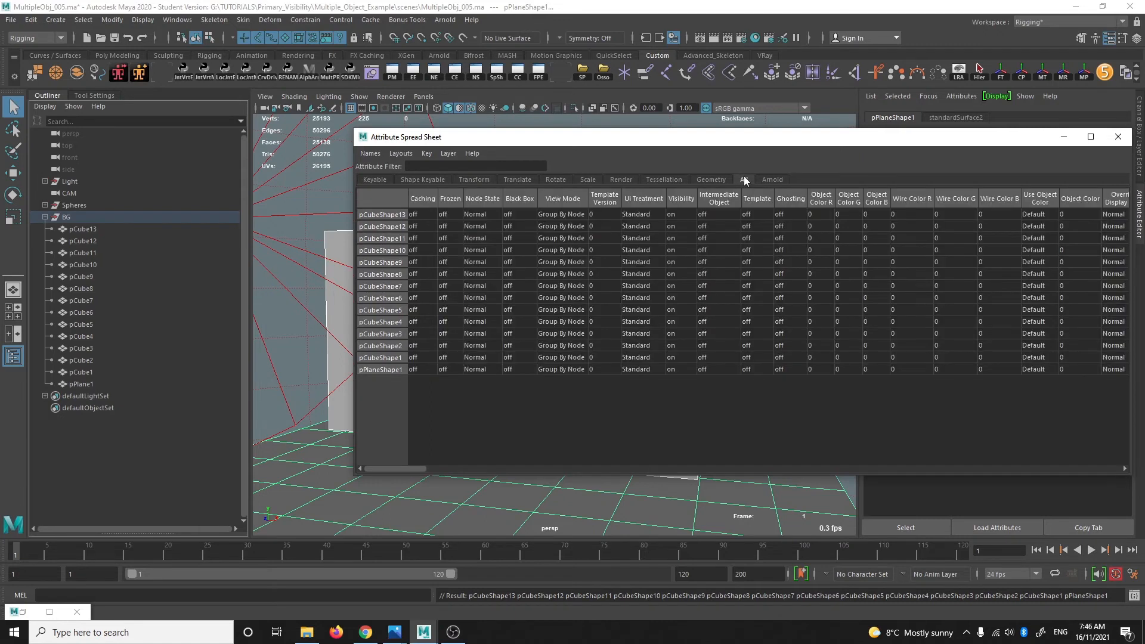
left_click(464, 165)
type("primar")
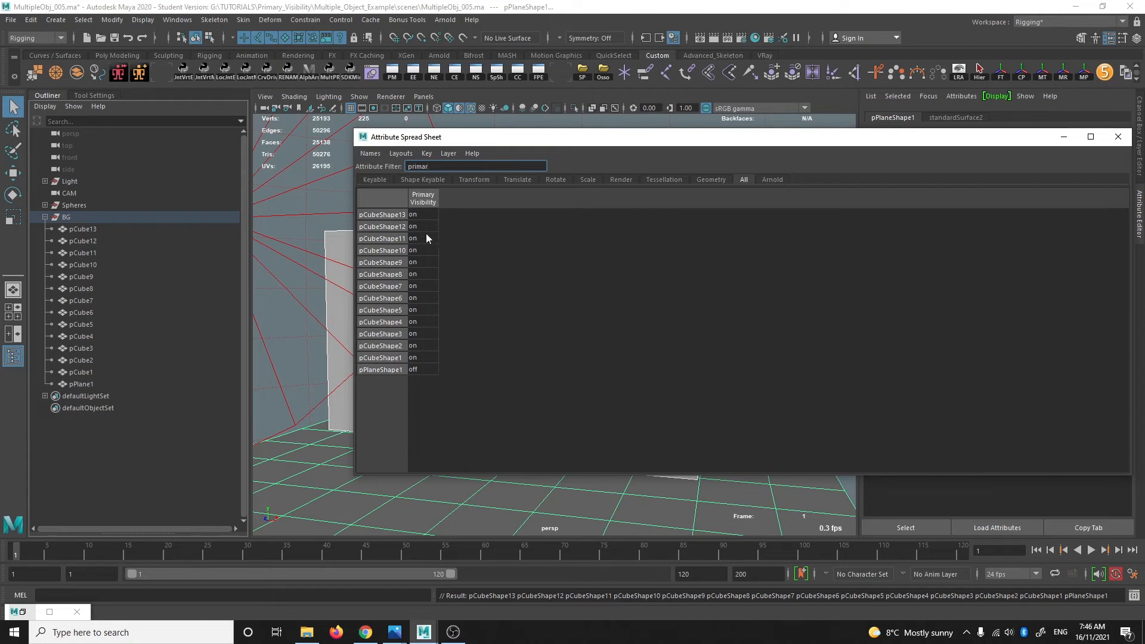
- Set Primary Visibility to 0 for pCubeShape13 through pCubeShape1 together in the Attribute Spread Sheet
left_click_drag(420, 214, 423, 356)
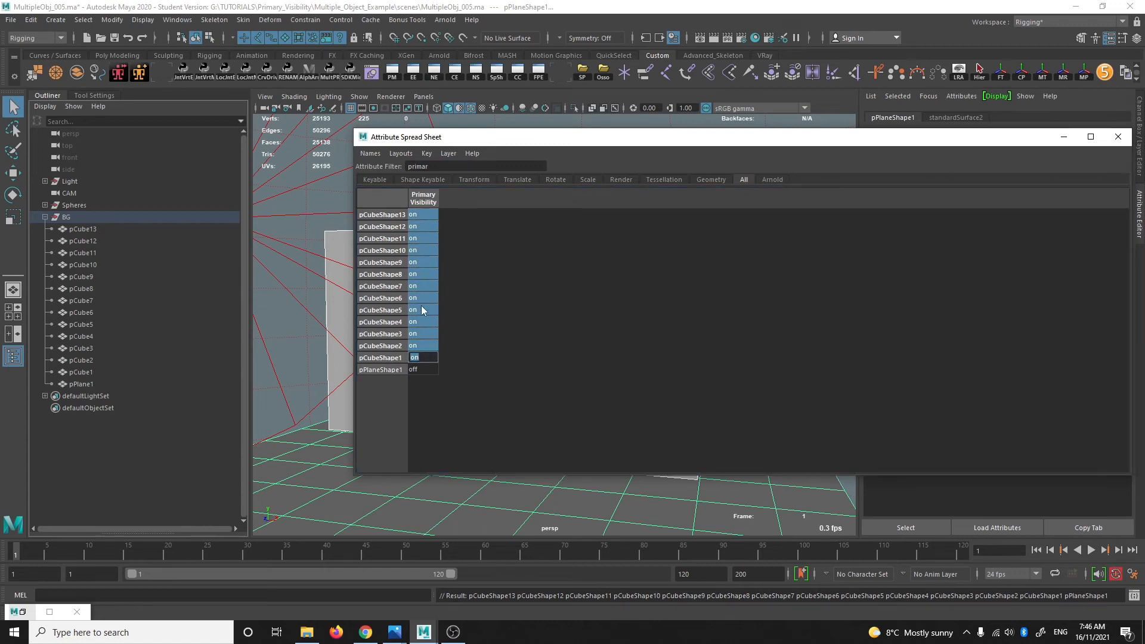
double_click(422, 358)
type("0")
key("Return")
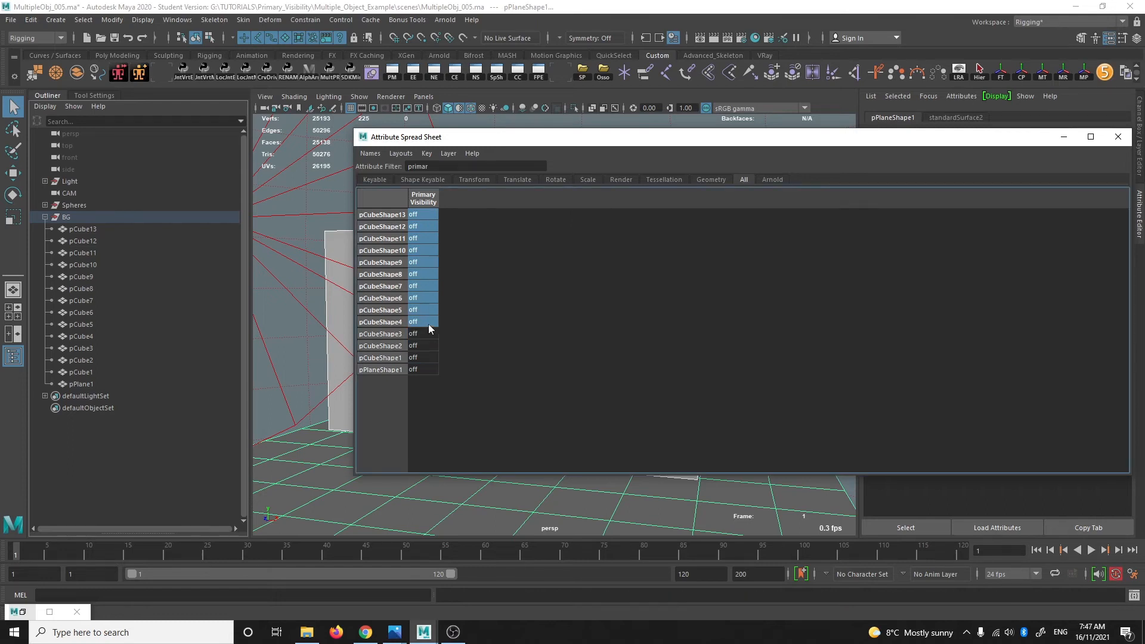
- Turn Primary Visibility back on for pCubeShape13 through pCubeShape1 by setting it to 1
double_click(422, 358)
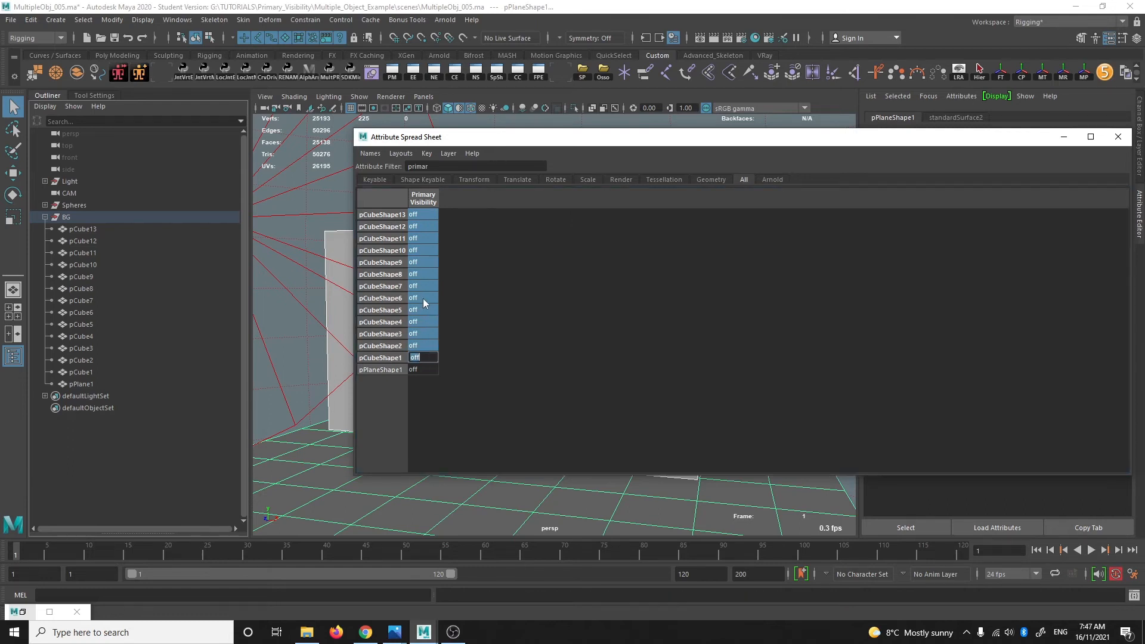
type("1")
key("Return")
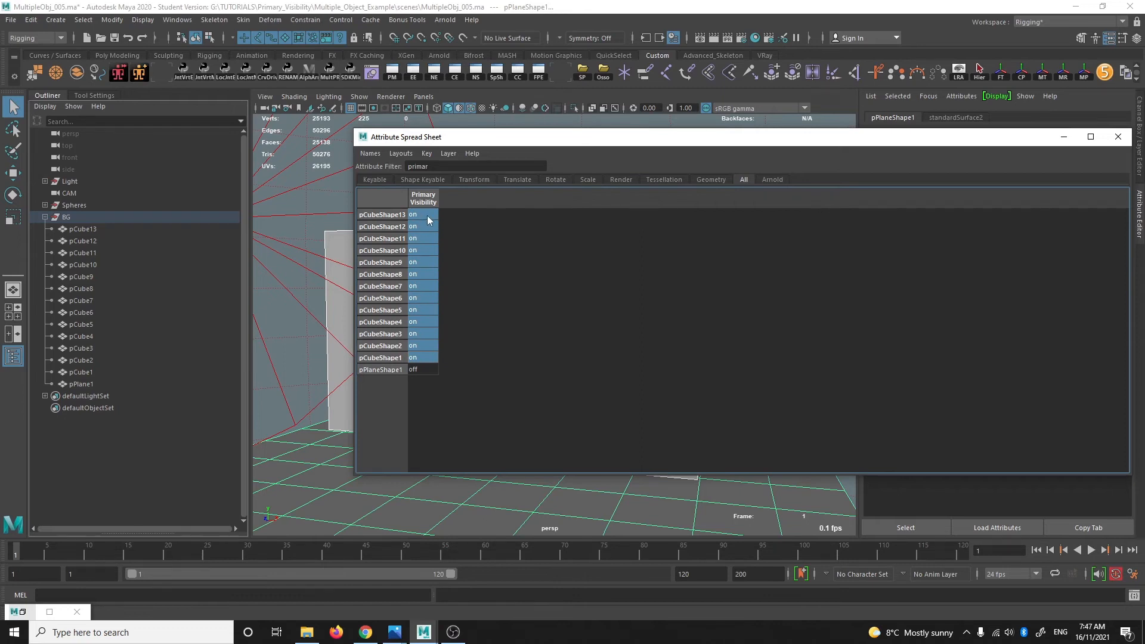
- Turn Primary Visibility off again for all the cube shapes with the value 0 and close the Attribute Spread Sheet
double_click(429, 357)
type("0")
key("Return")
left_click_drag(742, 141, 545, 140)
left_click(920, 139)
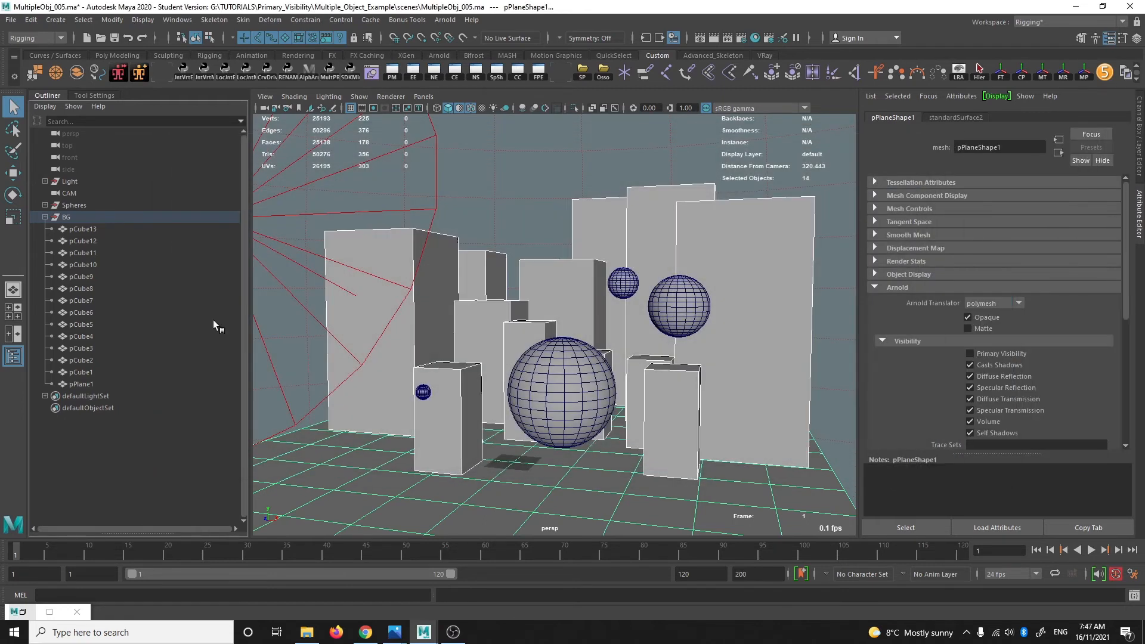
- Run an Arnold IPR render of the perspective view, stop it, and dismiss the Render View
left_click(714, 38)
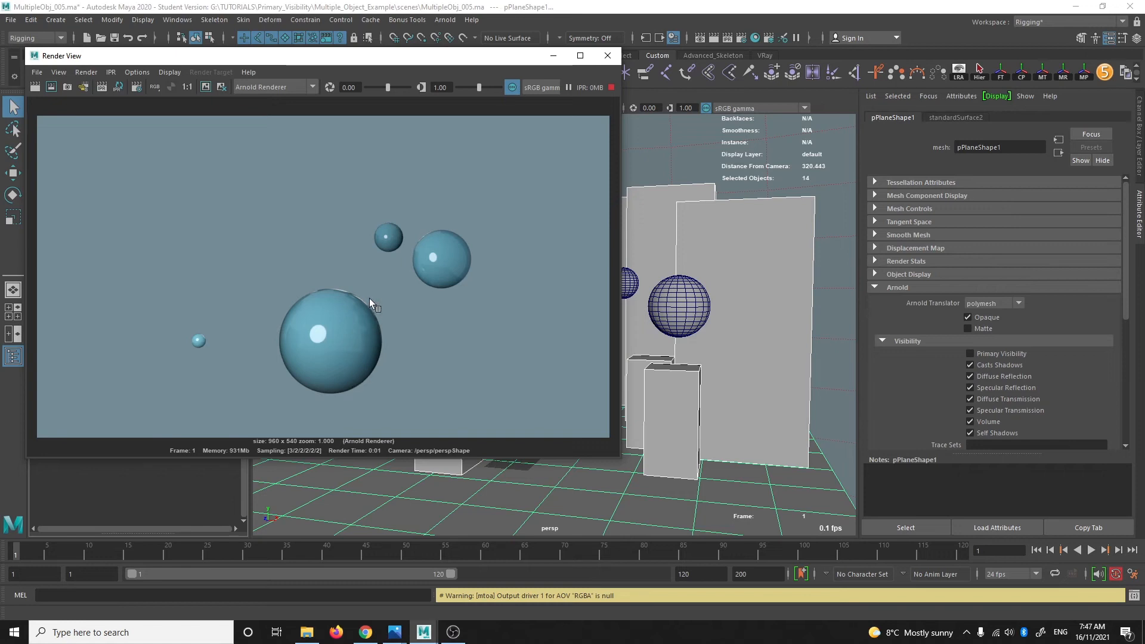
left_click(610, 88)
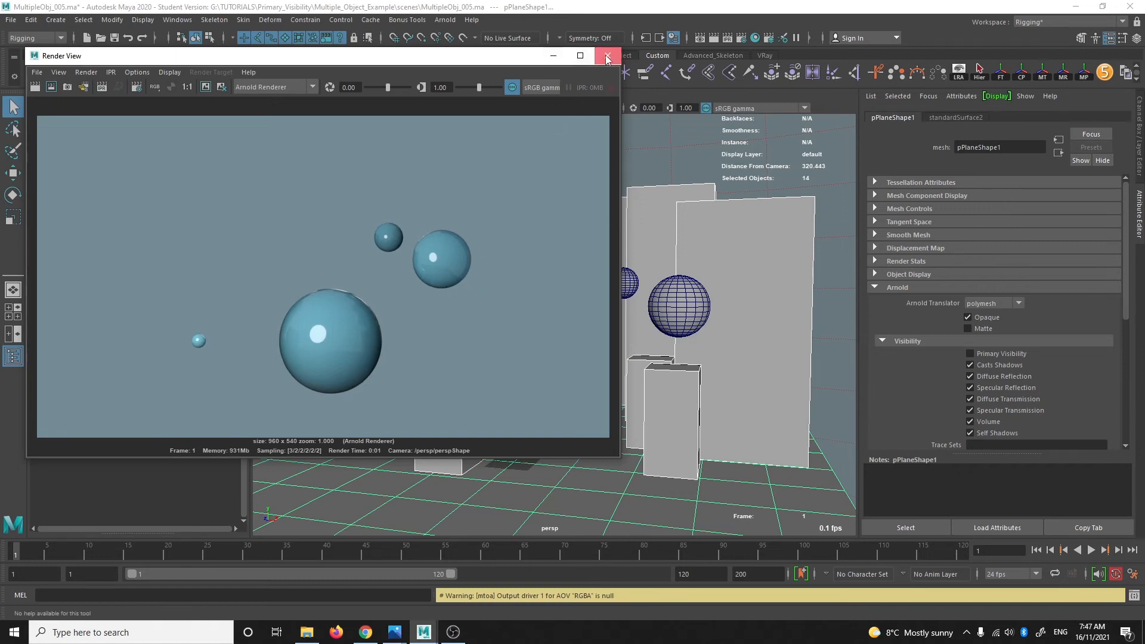
left_click(553, 57)
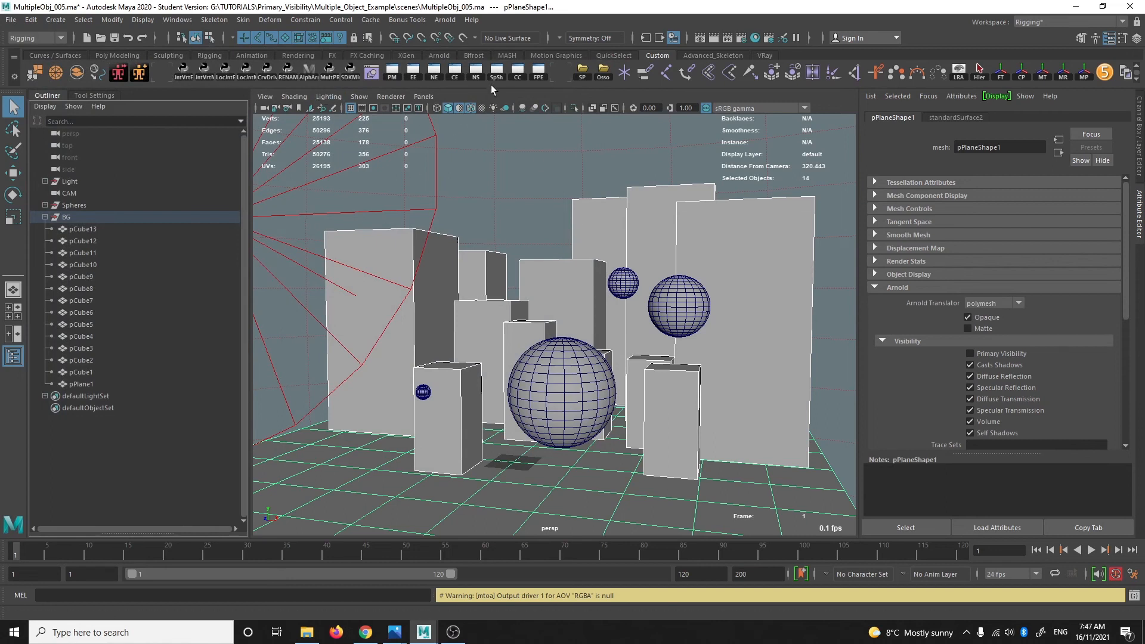
left_click(177, 20)
mouse_move(209, 84)
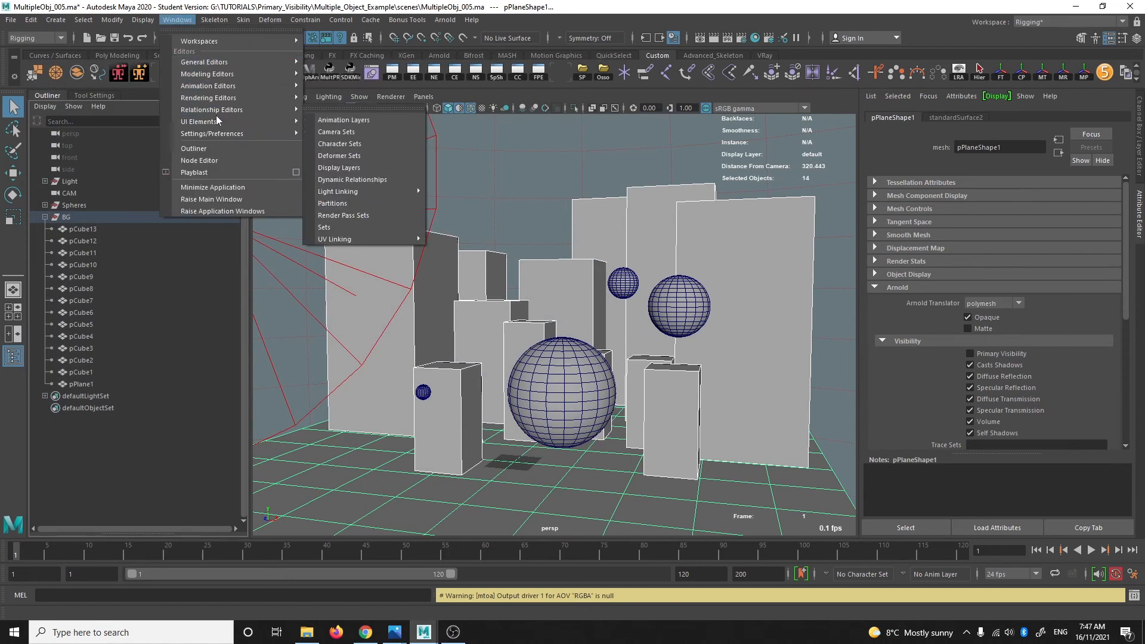
mouse_move(224, 62)
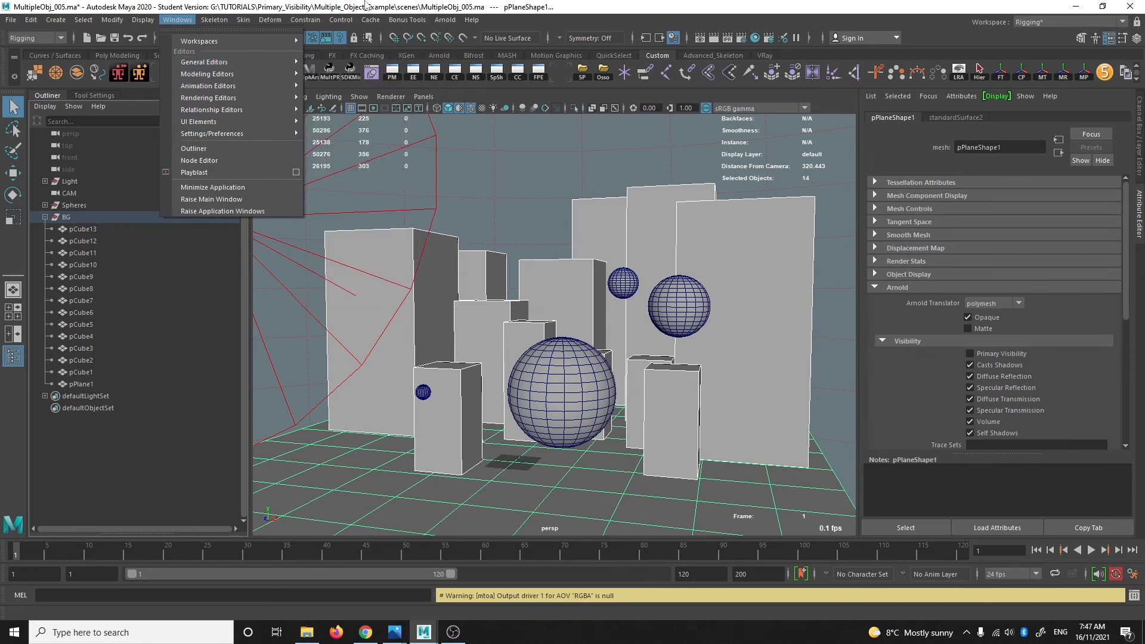
left_click(184, 20)
left_click(301, 5)
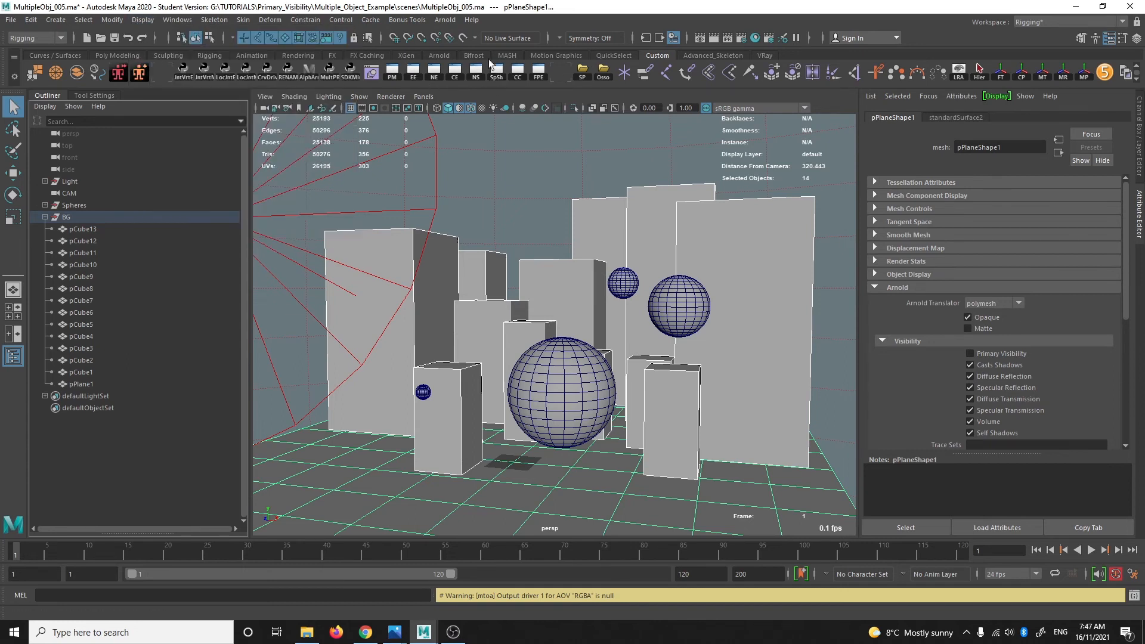
- Bring up the Attribute Spread Sheet for the selected background shapes, review their Primary Visibility, and close it
left_click(497, 72)
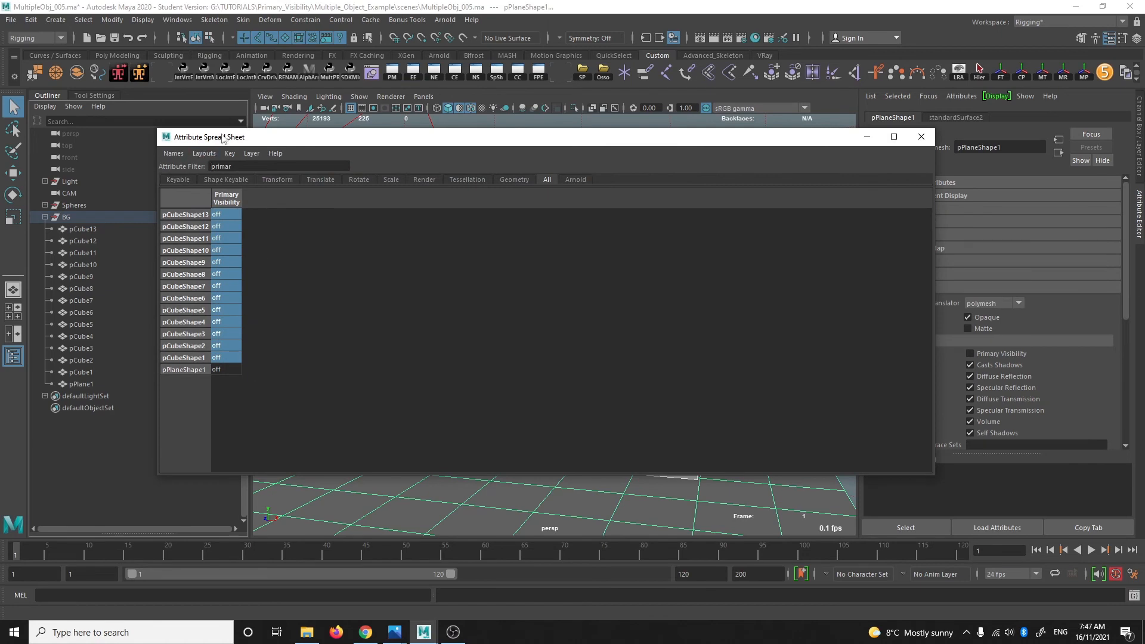
mouse_move(222, 137)
left_mouse_down()
mouse_move(253, 134)
mouse_move(240, 133)
left_mouse_up()
left_click(939, 133)
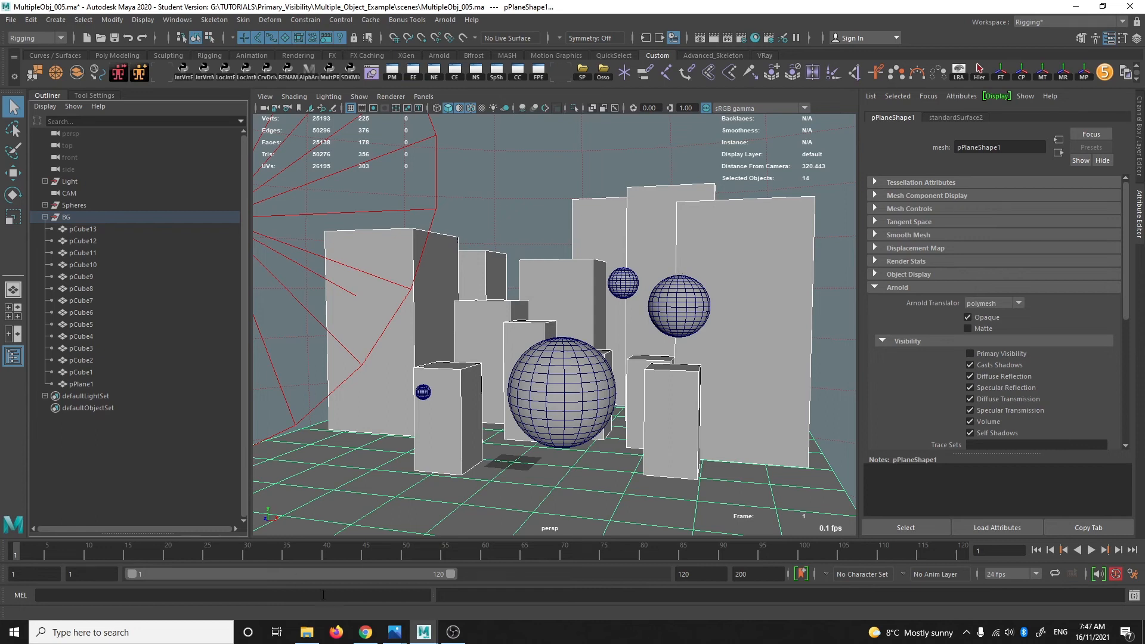
- Switch to Chrome and search YouTube for "render objects separately maya"
left_click(365, 635)
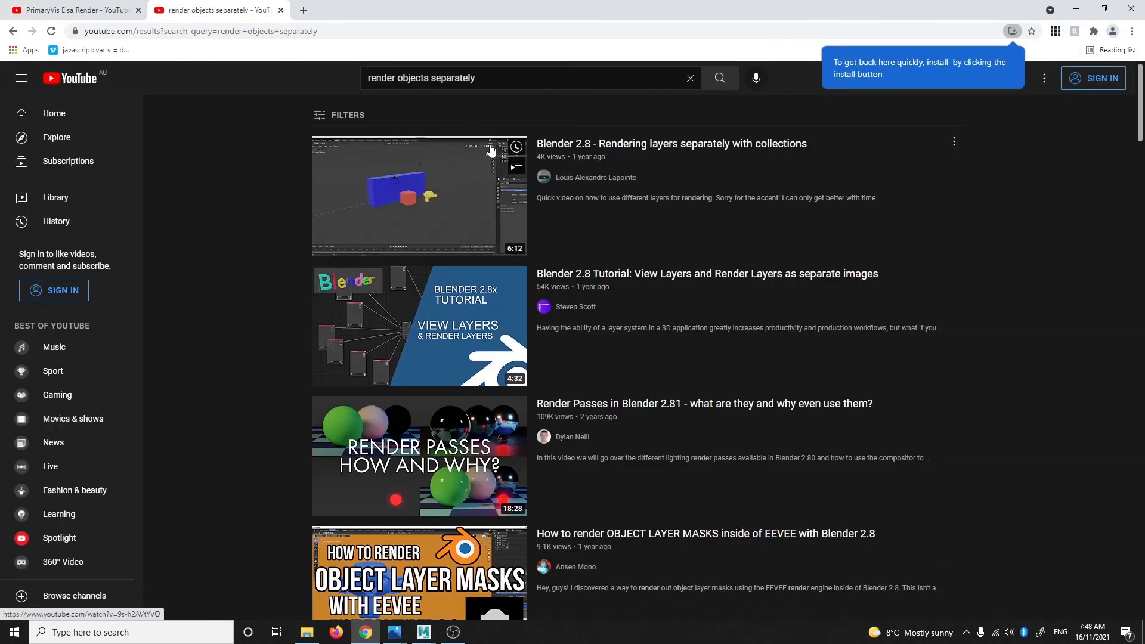
left_click(482, 80)
type("maya")
key("Return")
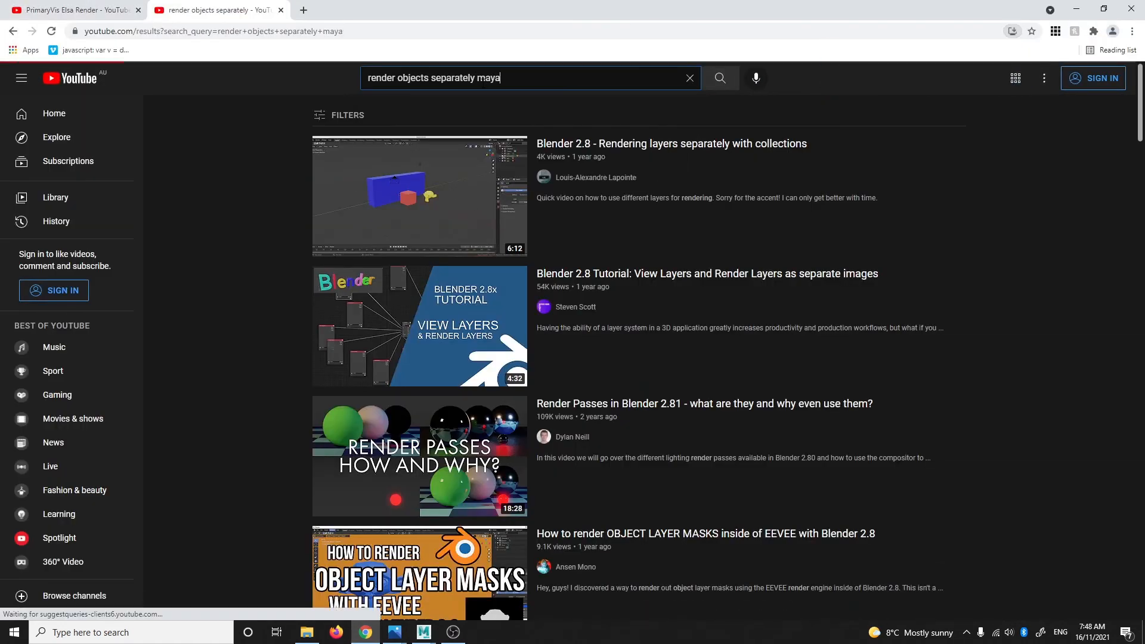